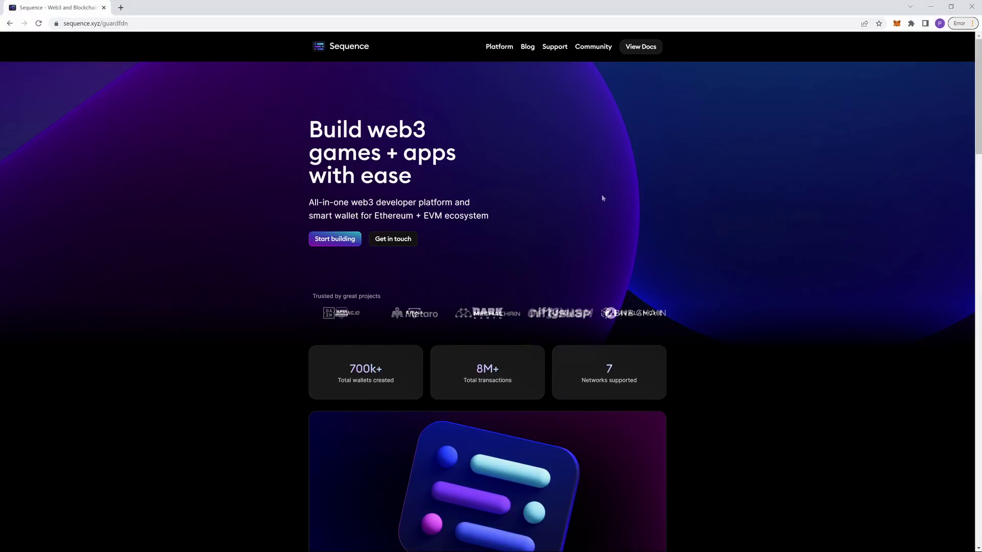
Go to the Sequence Wallet product page and launch the wallet's sign-in page in a new tab
mouse_move(499, 50)
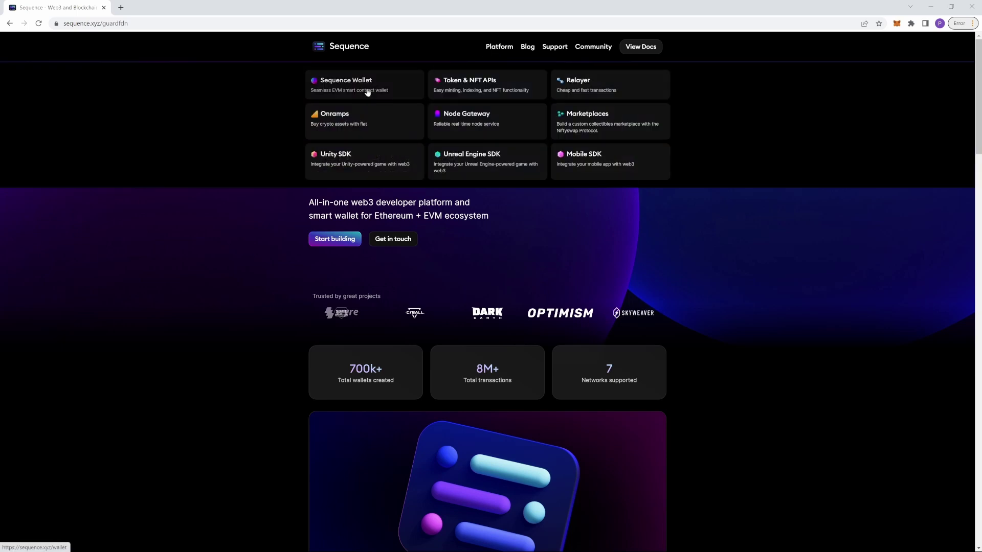
left_click(366, 92)
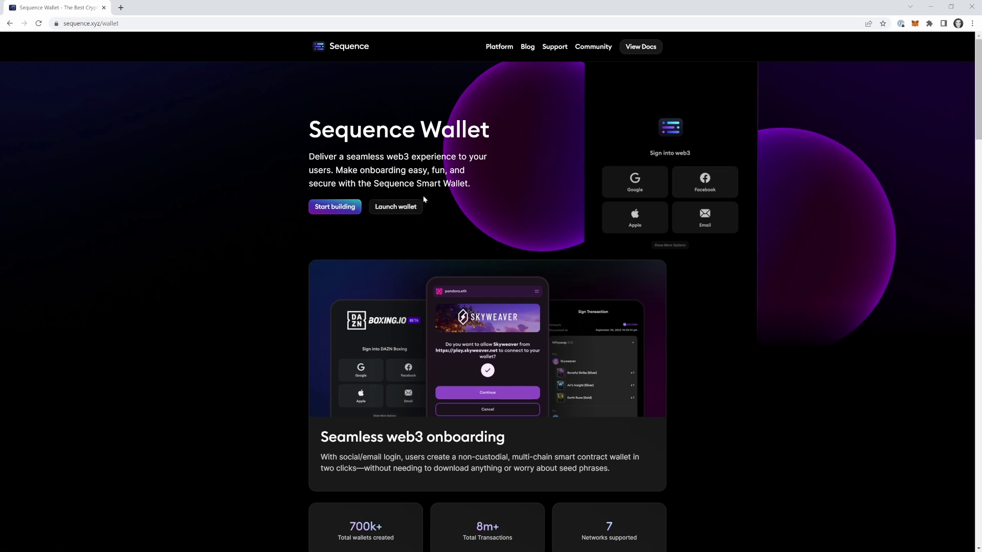
left_click(412, 211)
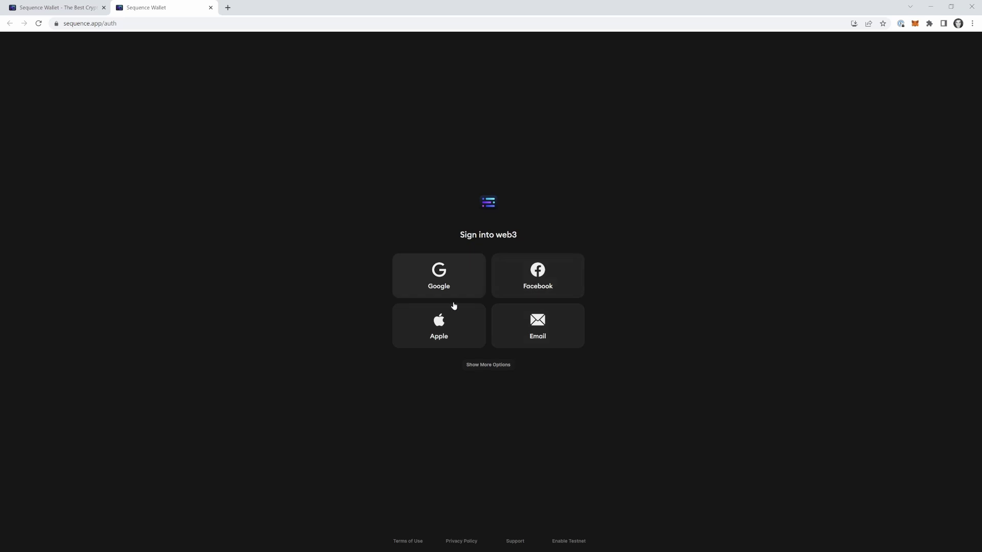
Choose email sign-in, enter the account's email address, and request the sign-in link
left_click(473, 364)
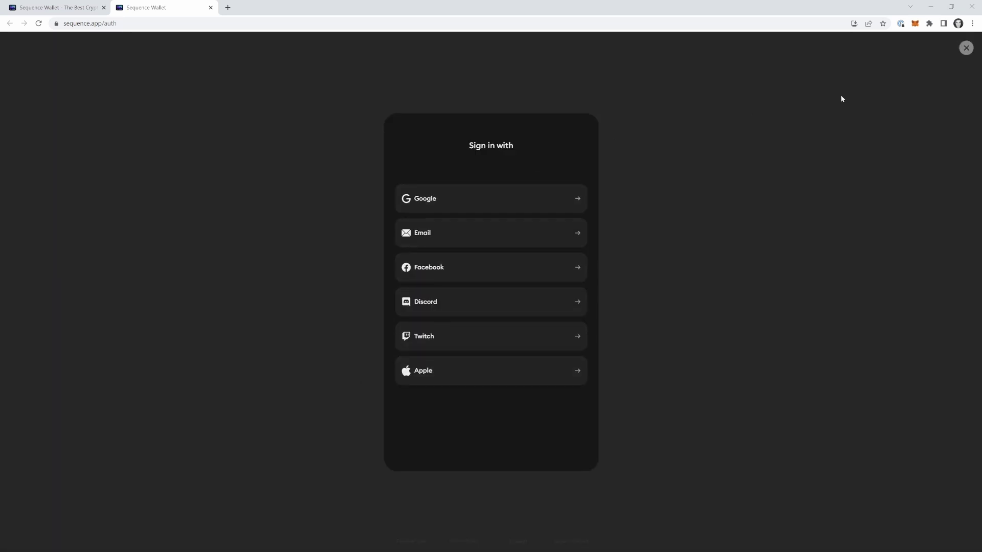
left_click(964, 51)
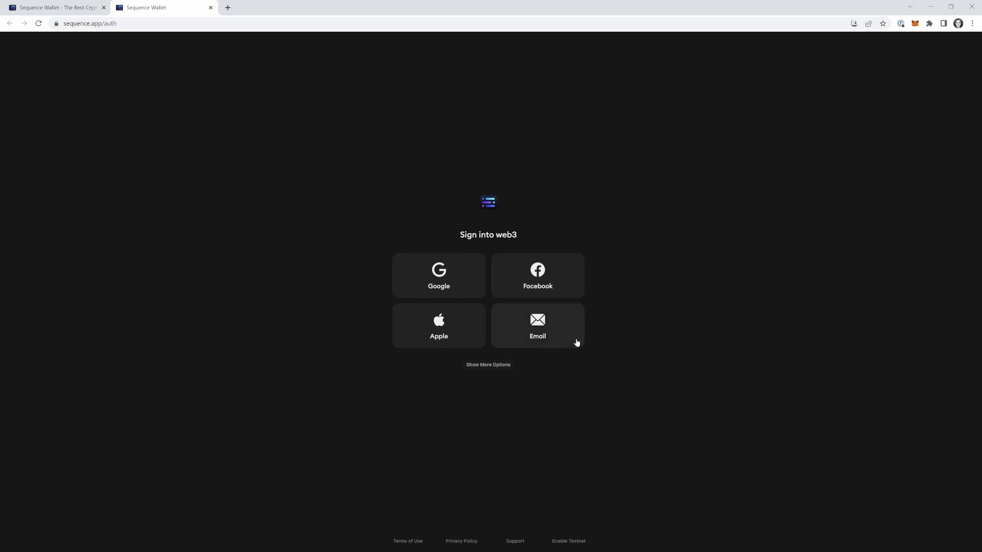
left_click(545, 330)
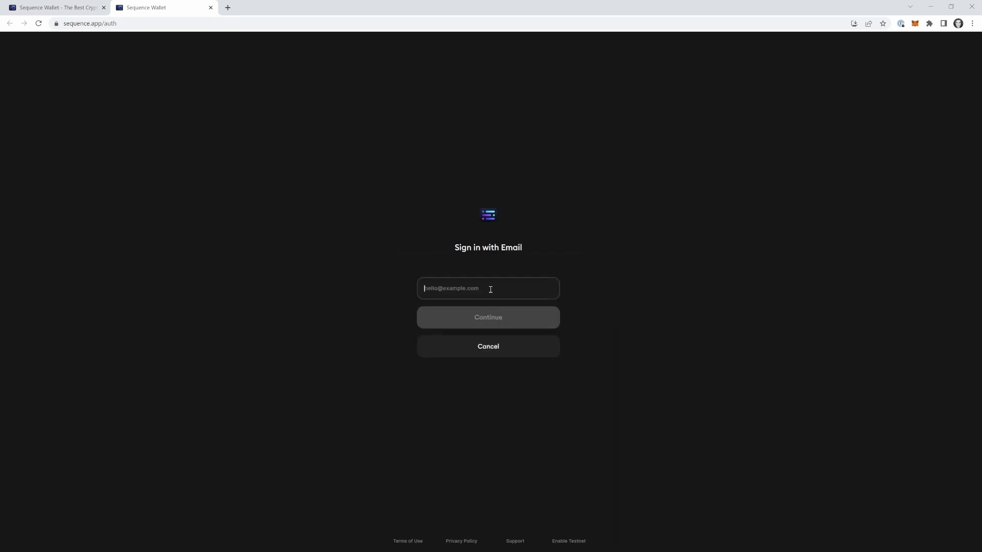
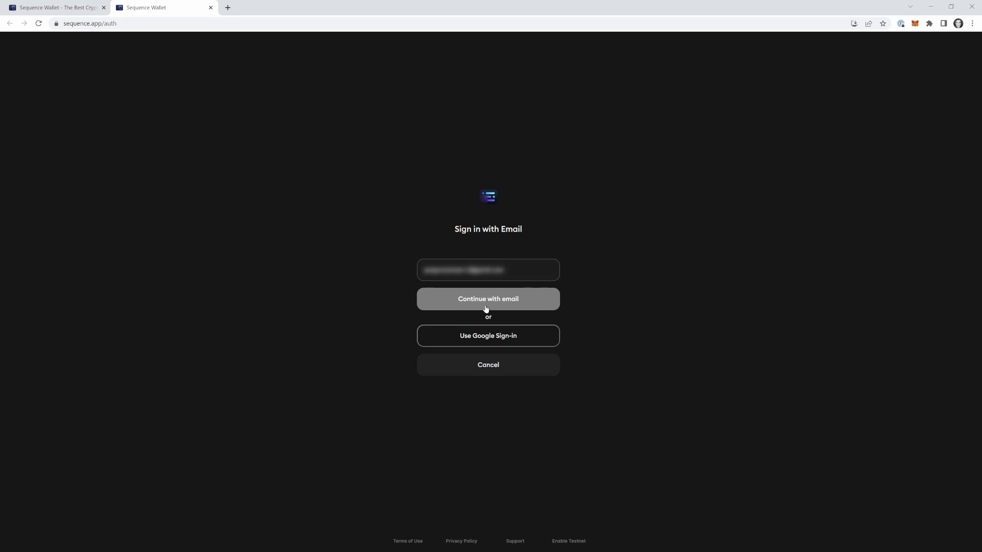
left_click(487, 301)
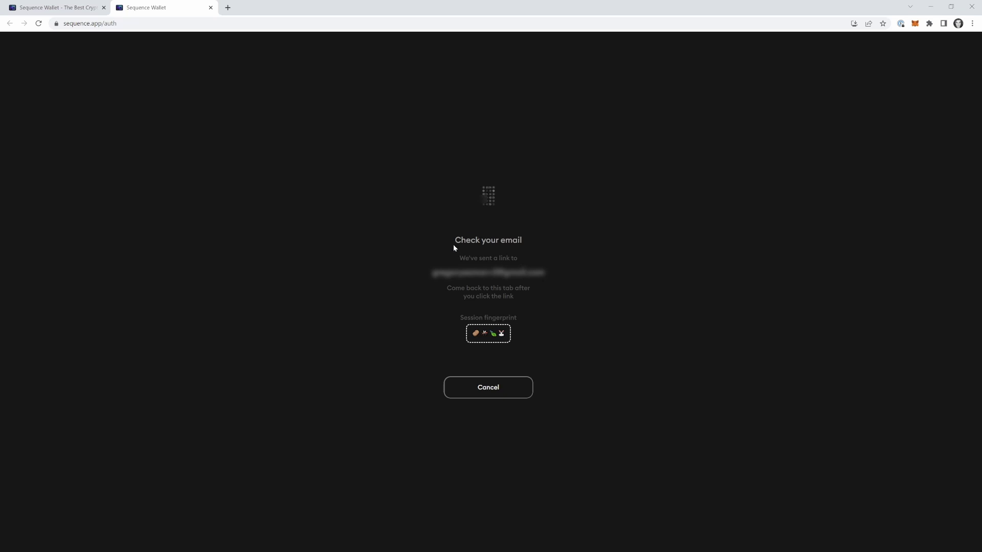
Review the Check your email notice and open a new tab to check the inbox
left_click_drag(454, 240, 531, 240)
left_click(500, 251)
left_click(69, 8)
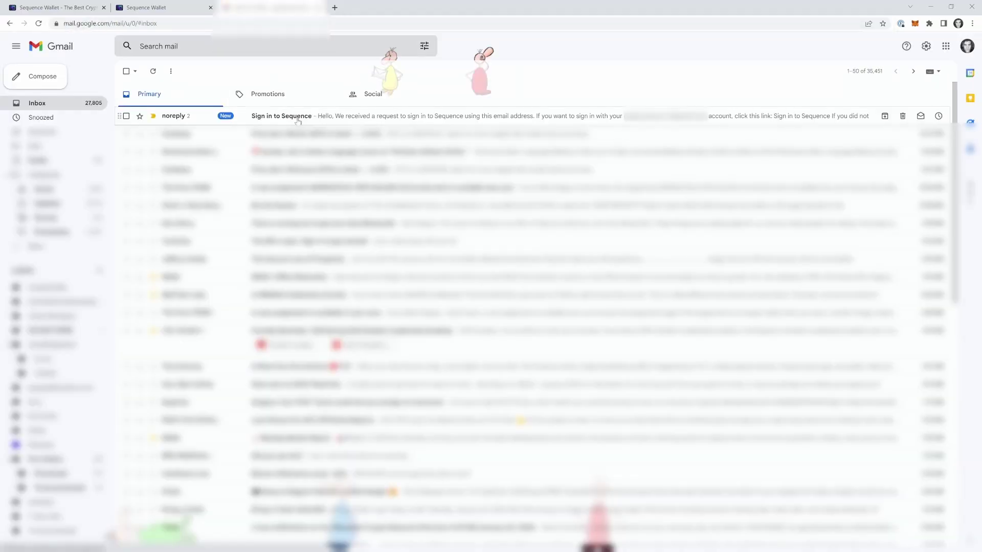
Open the Sign in to Sequence email and reveal its trimmed content with the sign-in link
left_click(302, 115)
left_click(152, 215)
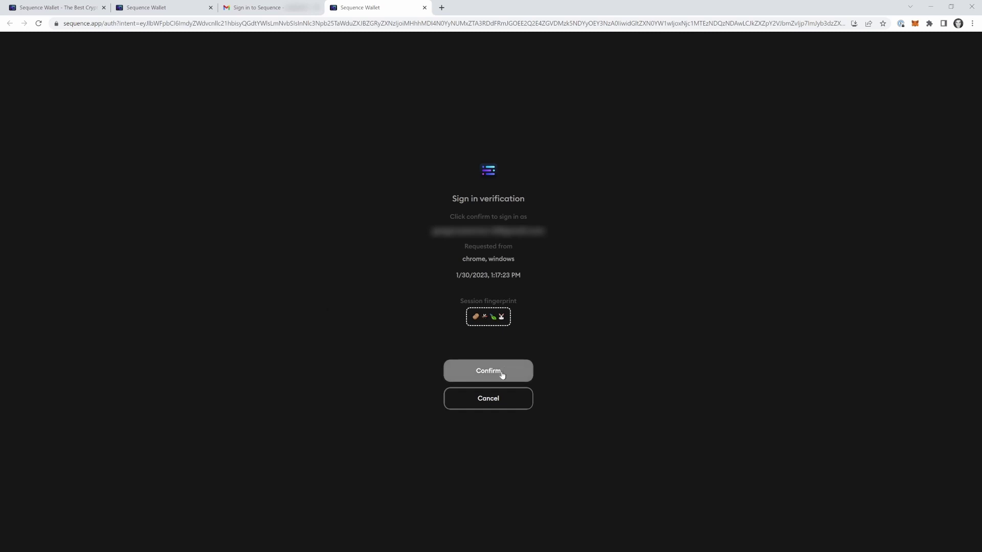
Confirm the sign-in, then close the extra tabs to return to the $0.00 wallet dashboard
left_click(500, 375)
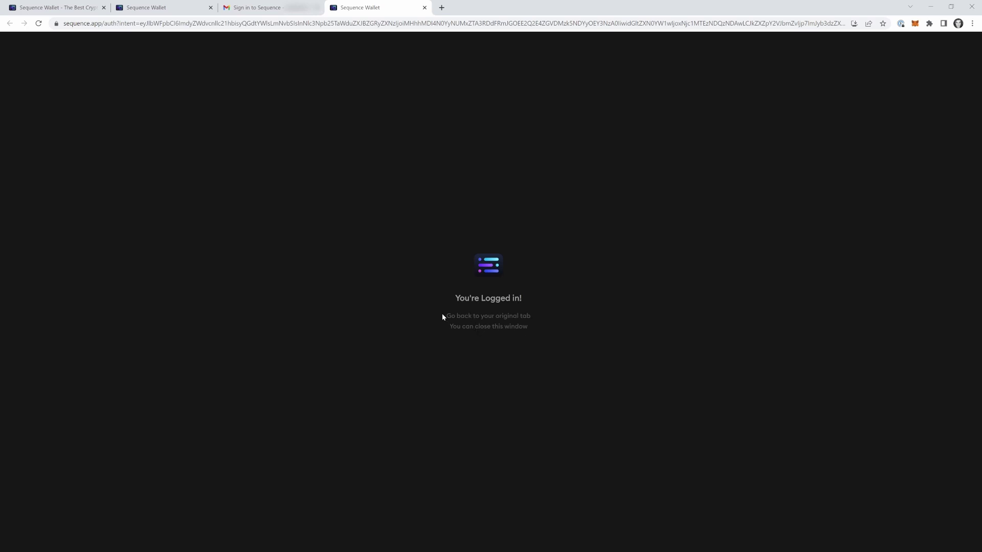
left_click_drag(443, 316, 527, 326)
left_click(531, 331)
key("ctrl+w")
key("ctrl+w")
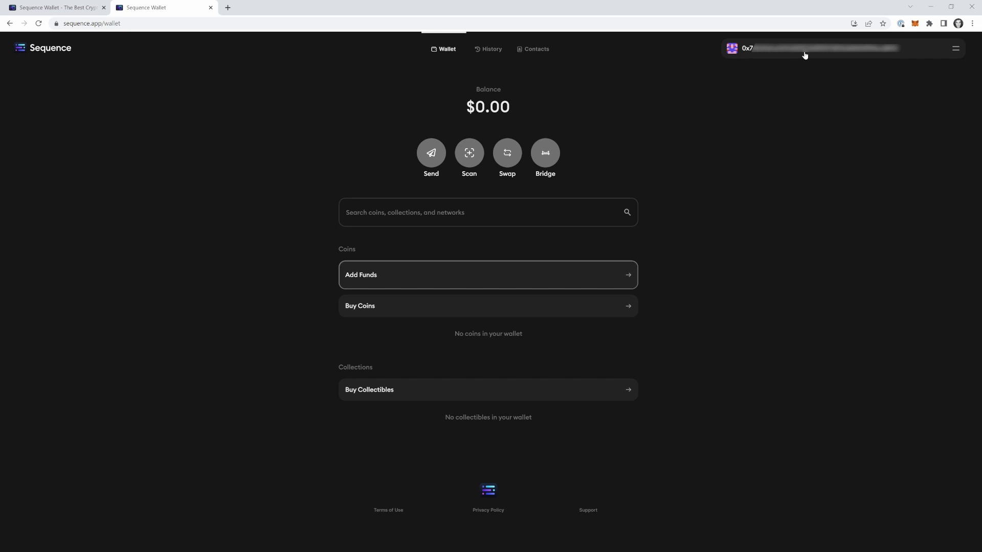
left_click_drag(464, 107, 531, 107)
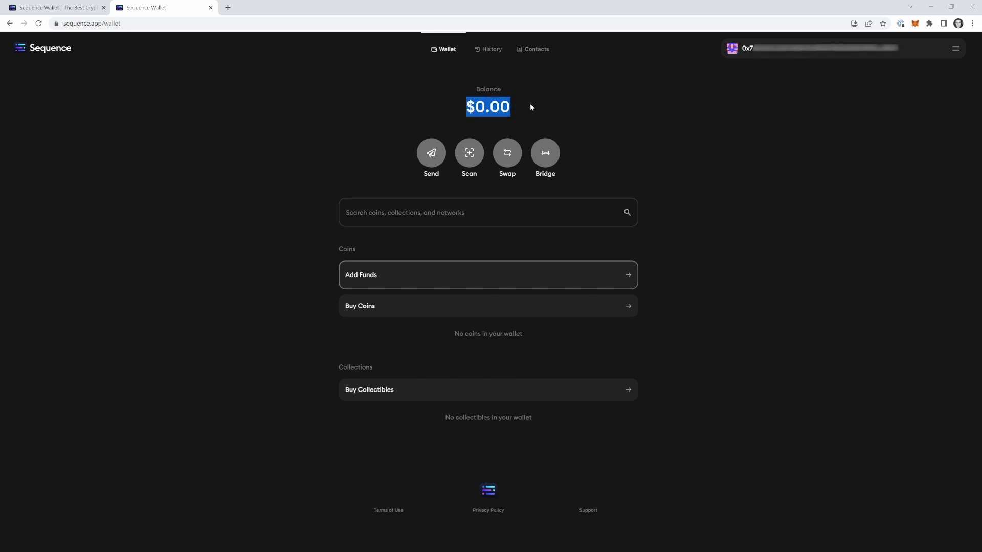
left_click(512, 101)
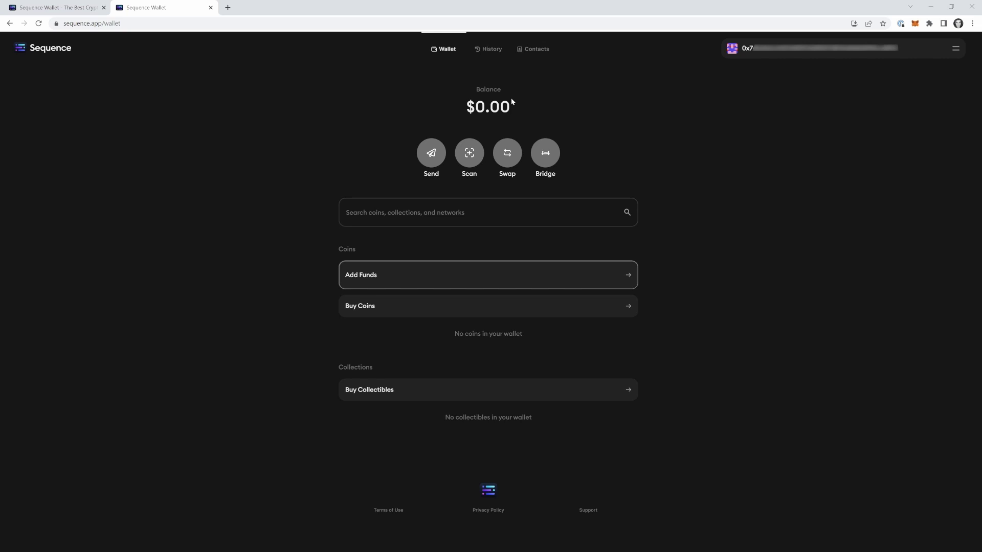
left_click(447, 280)
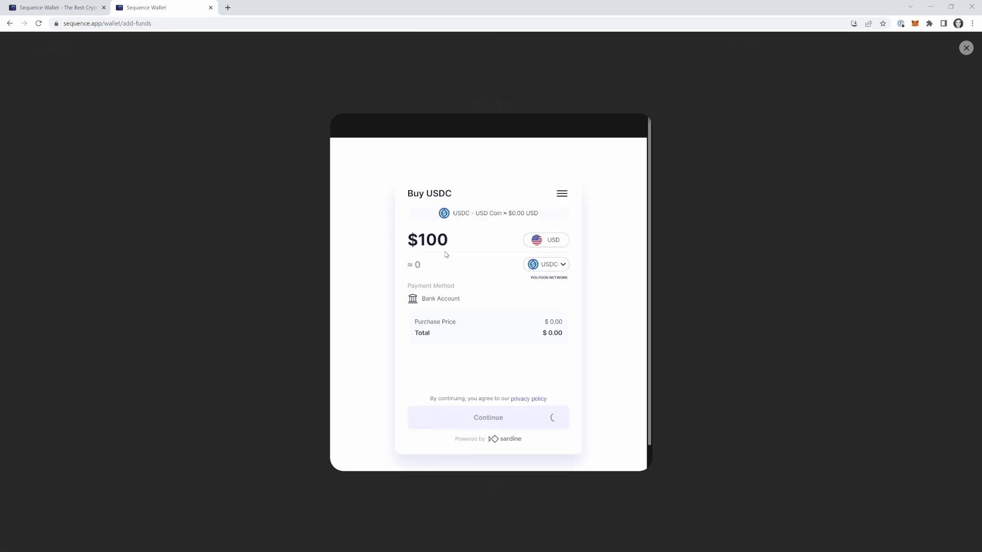
Select the default $100 purchase amount in Sardine's Buy USDC form
double_click(455, 243)
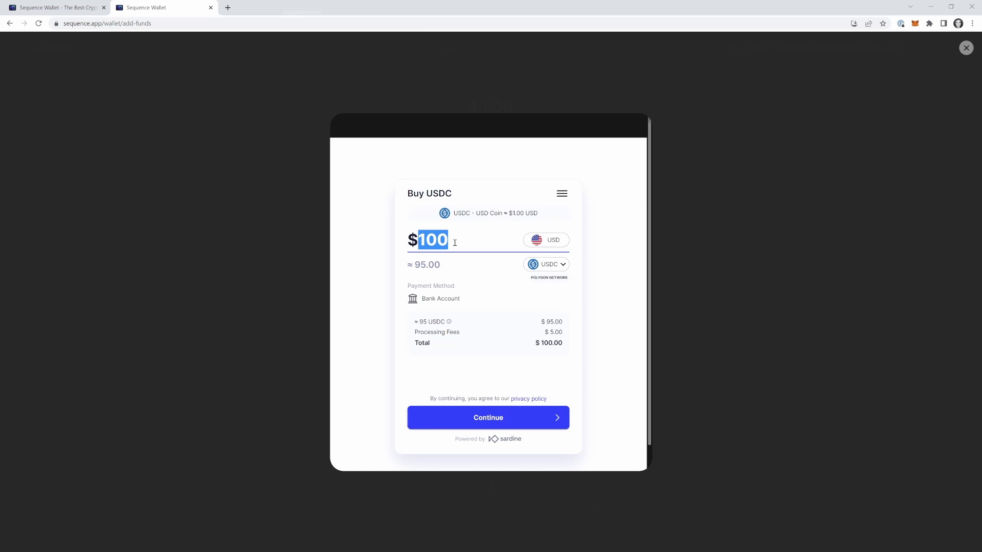
Correct the purchase amount to $50 after the Minimum $50 warning, and continue
type("2000")
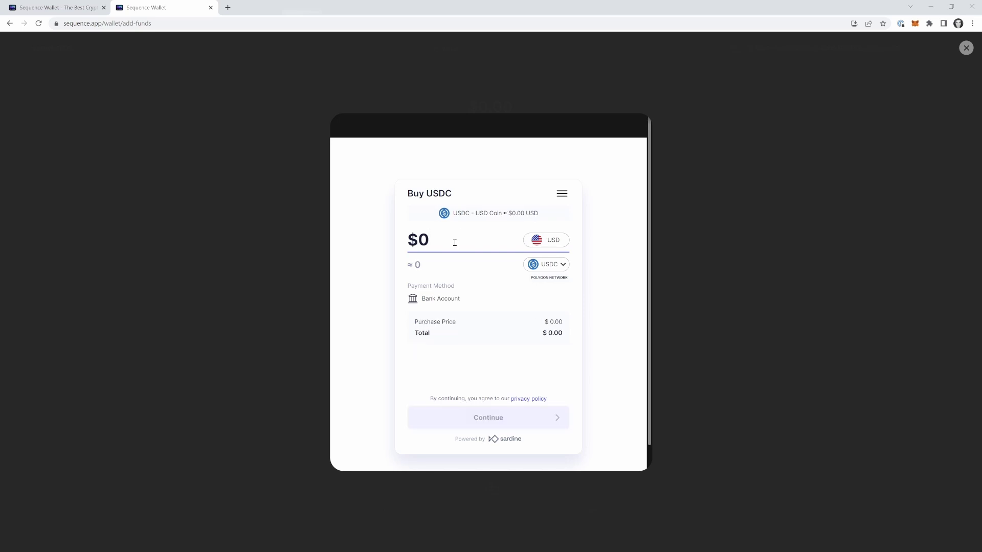
type("30")
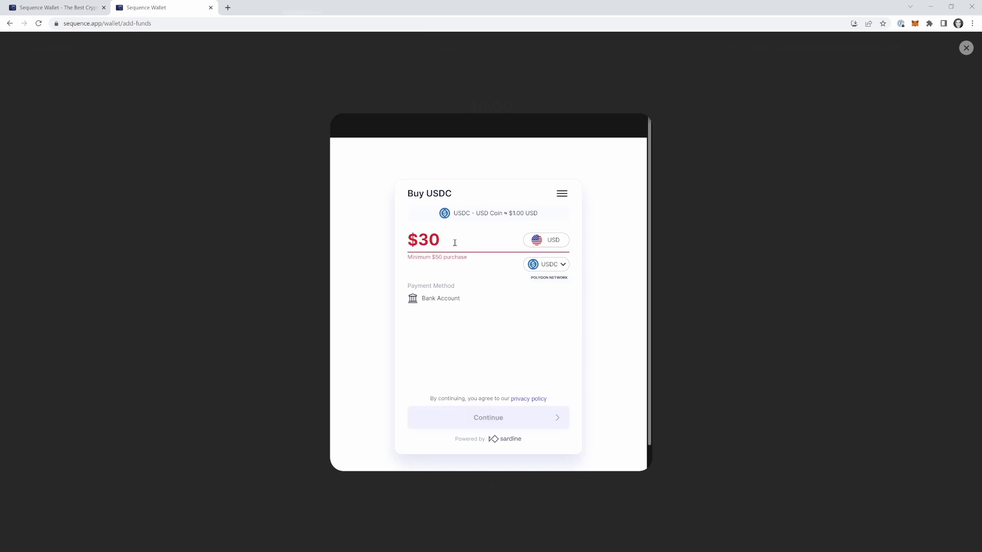
left_click_drag(407, 258, 475, 262)
left_click(466, 247)
double_click(453, 243)
type("1")
double_click(423, 237)
type("50")
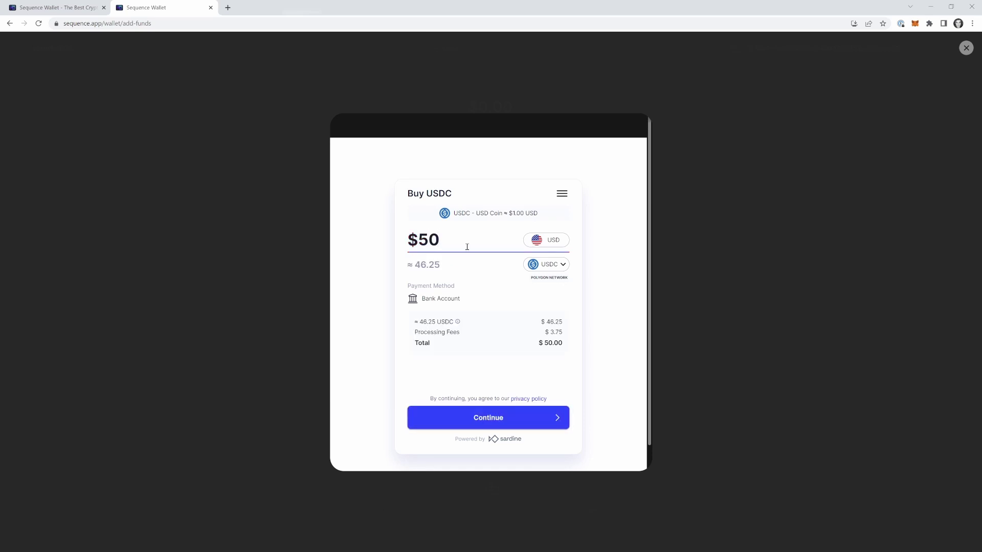
left_click(475, 424)
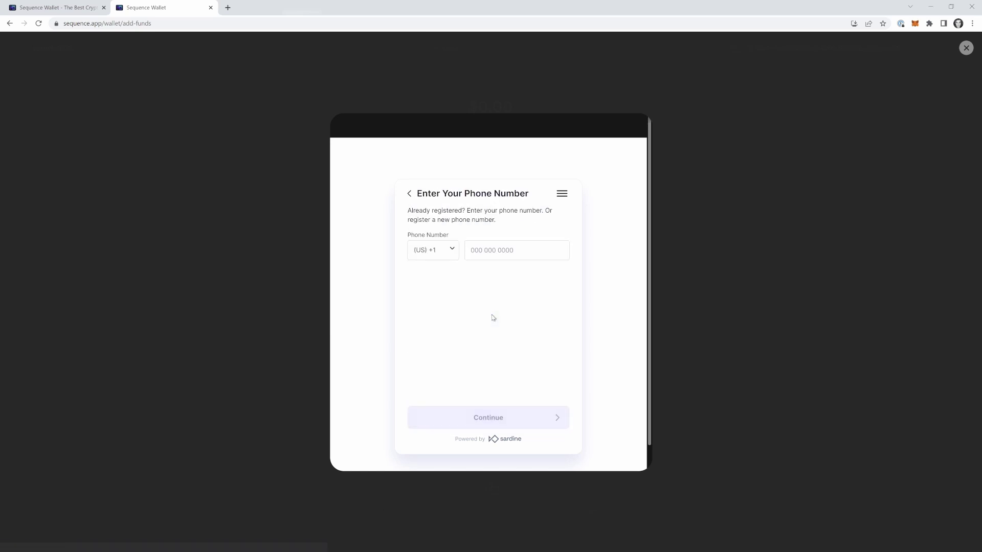
Enter the phone number and submit it for SMS verification
left_click(487, 250)
key("ctrl+v")
type("55512345")
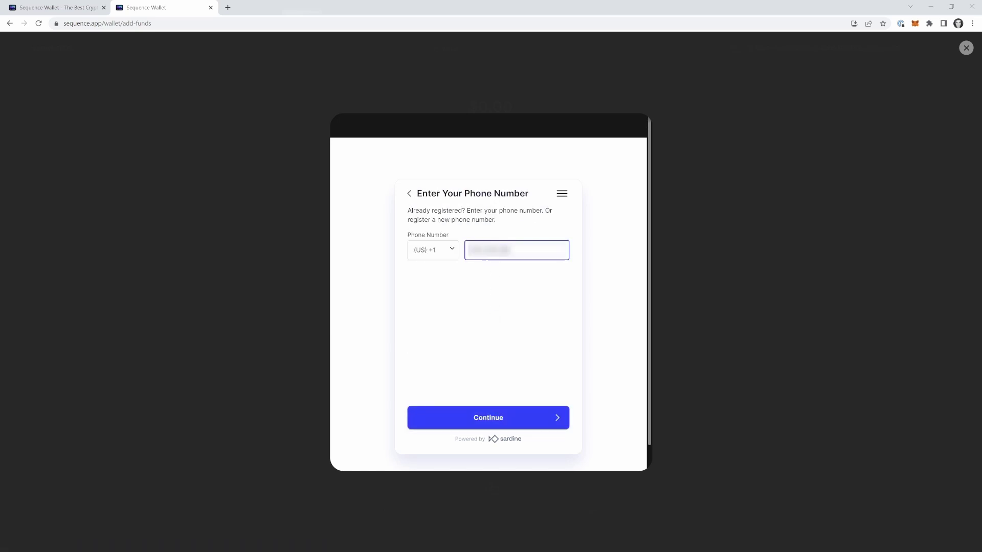
left_click(508, 409)
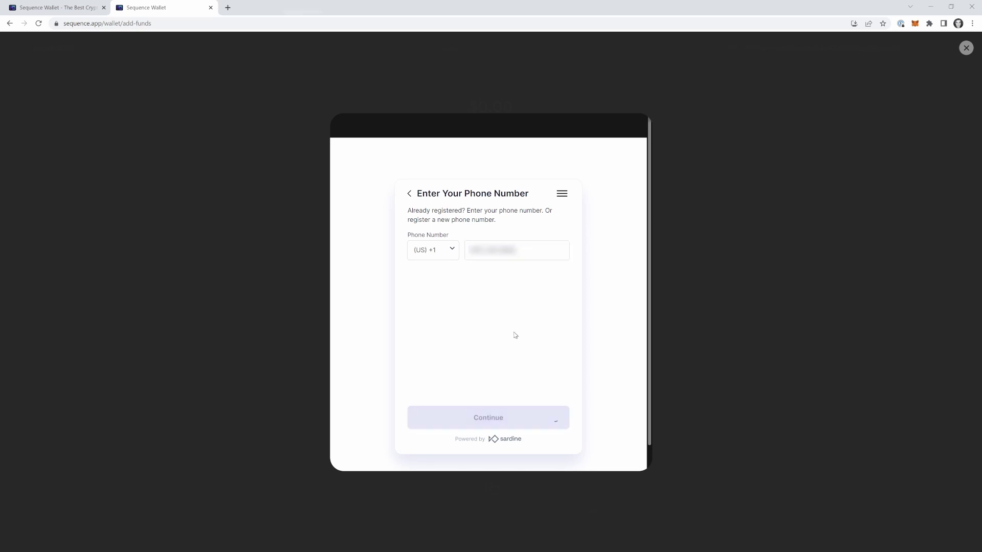
Enter the texted verification code and submit it
left_click(492, 238)
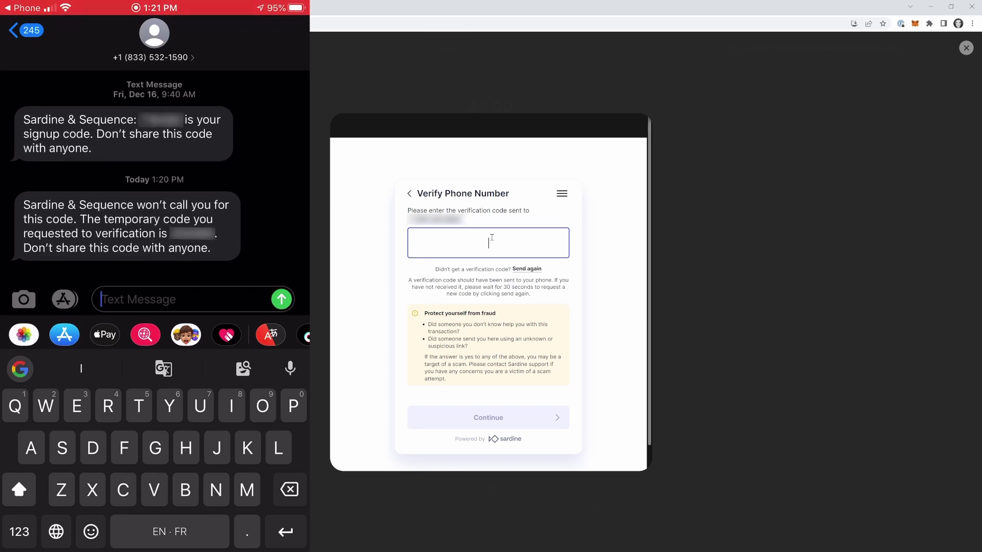
type("123456456")
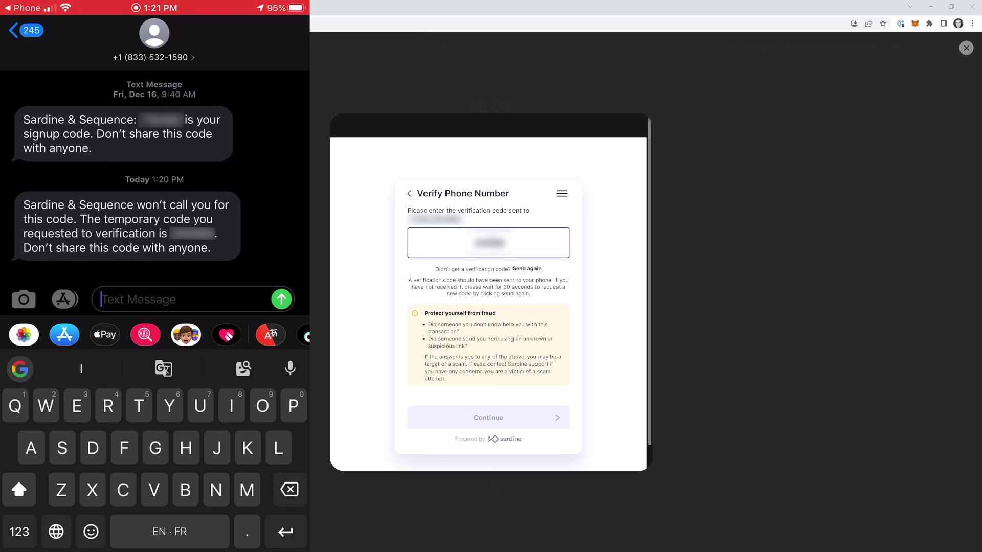
type("6")
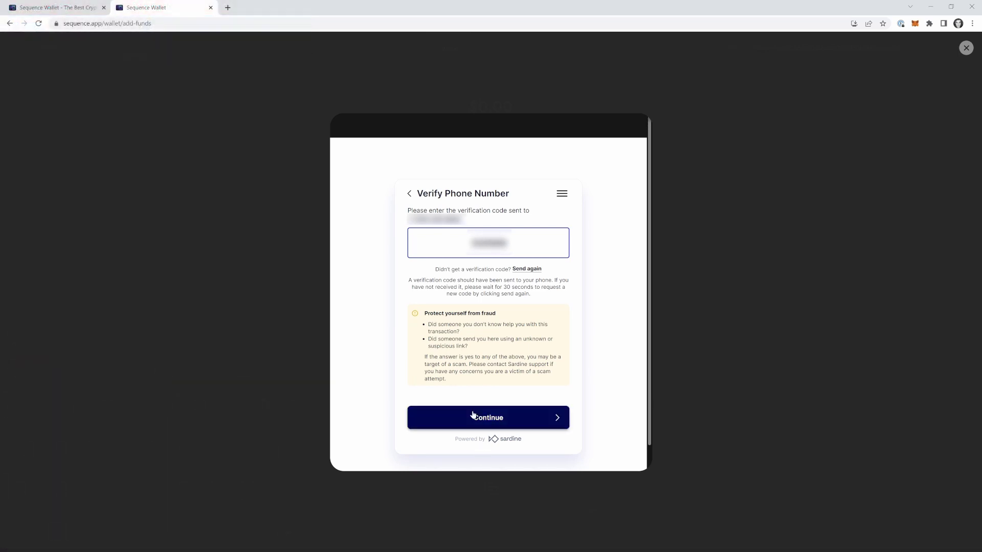
left_click(473, 415)
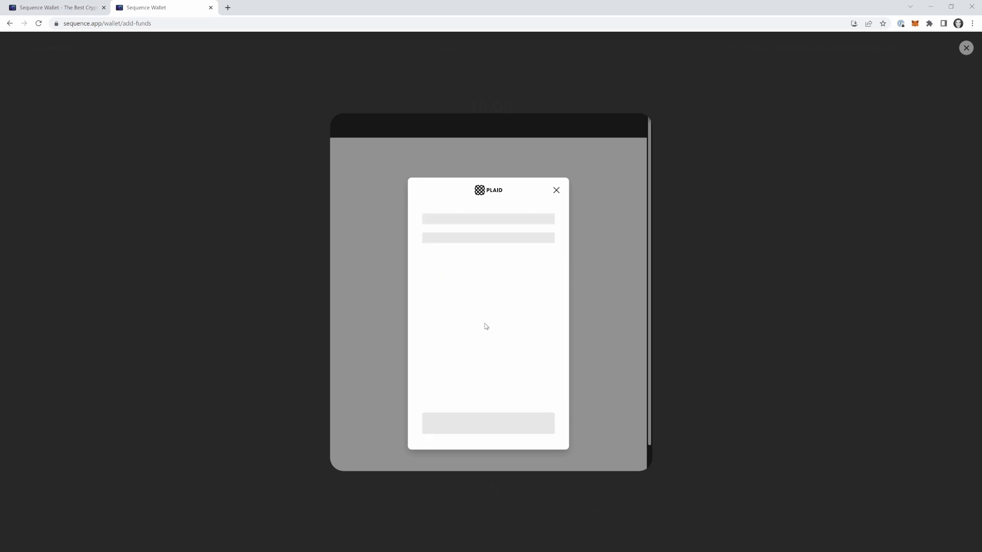
Pass the reCAPTCHA, continue to Bank of America in Plaid, and move its sign-in window into view
left_click(435, 312)
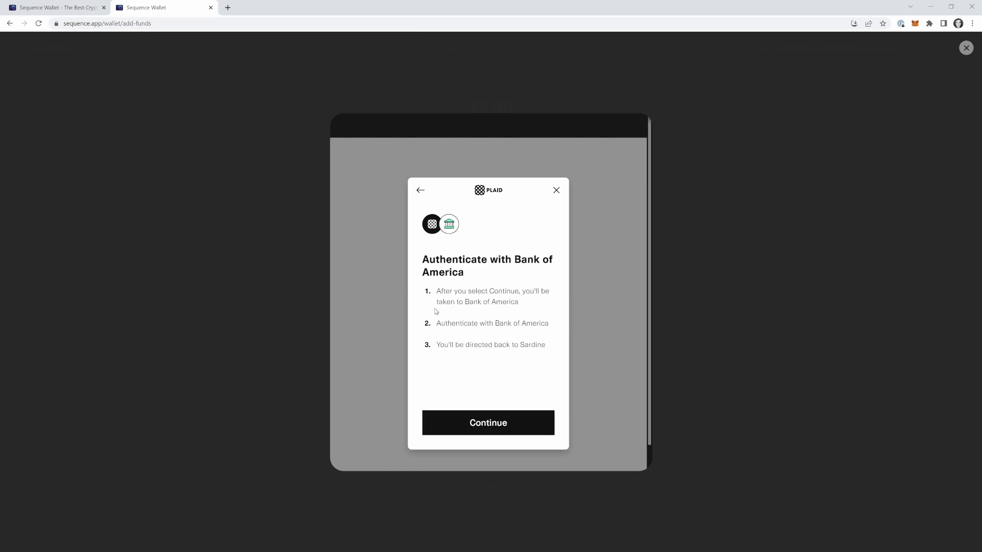
left_click(489, 423)
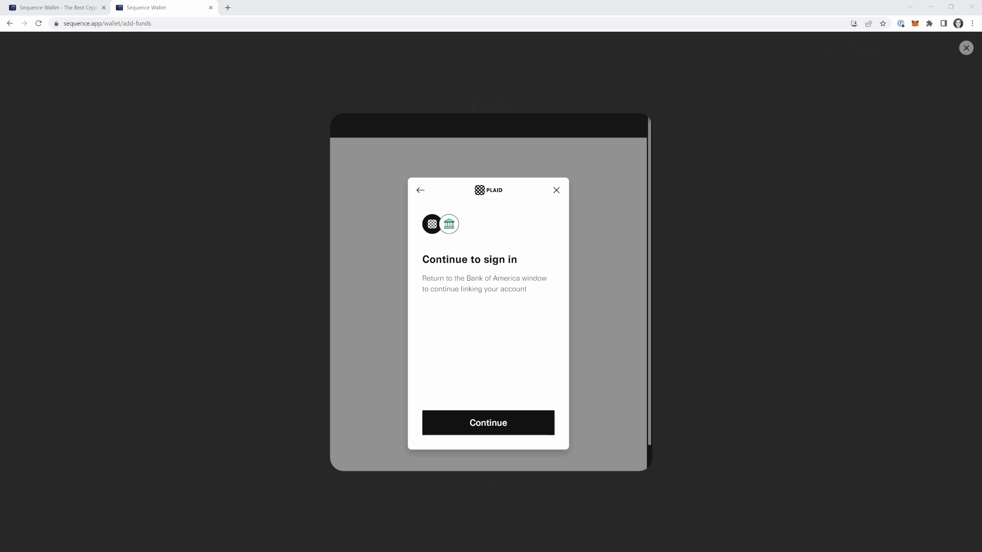
left_click_drag(308, 5, 181, 118)
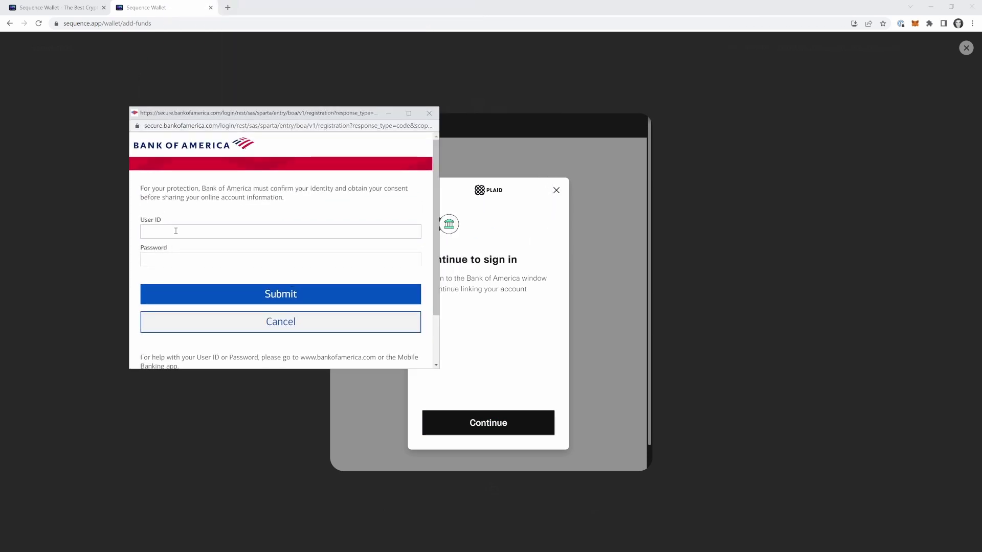
Sign in to Bank of America with the account's user ID and password
type("userid12345678")
key("Tab")
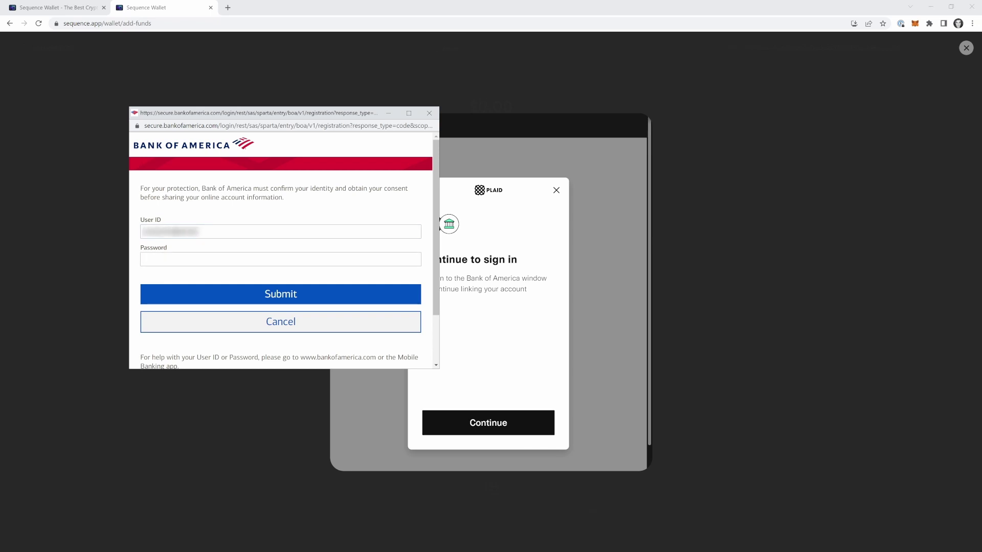
type("password123456!")
key("Return")
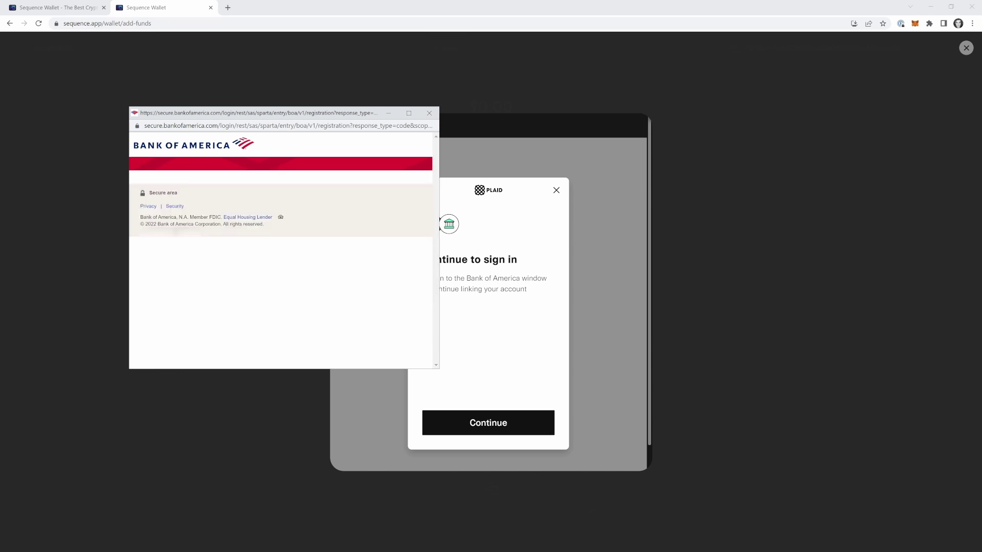
Request a texted authorization code, submit it, and agree to share account data with Plaid
scroll(187, 258, "down", 3)
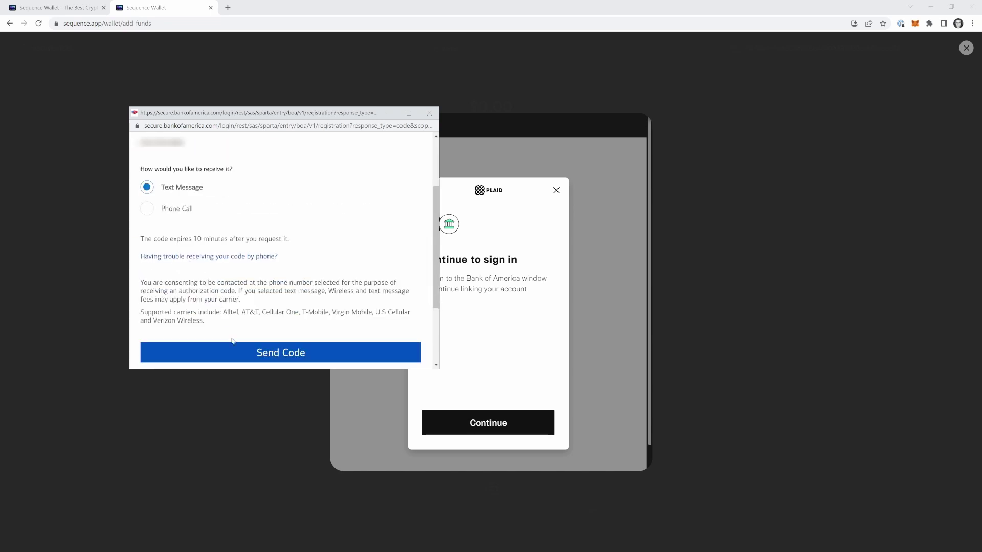
left_click(234, 353)
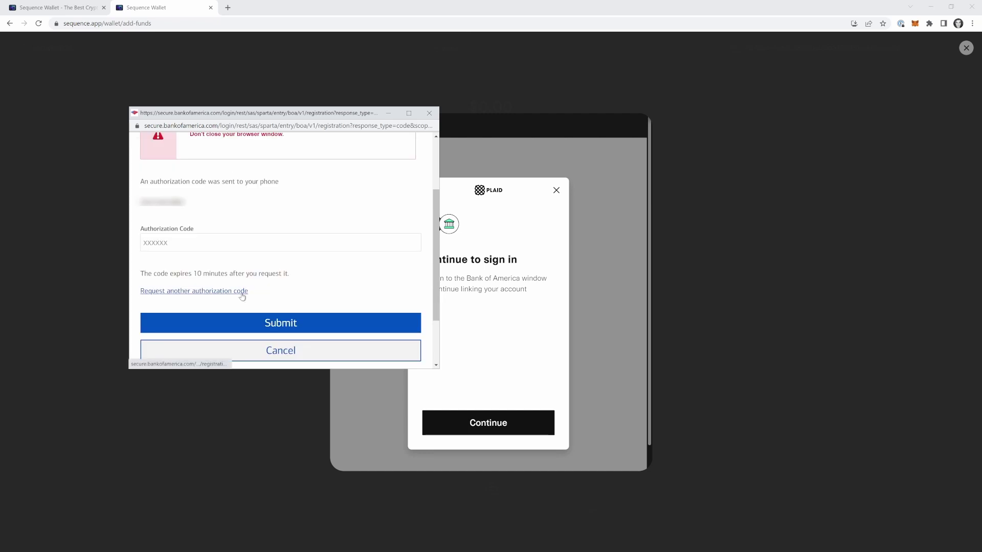
scroll(244, 294, "up", 2)
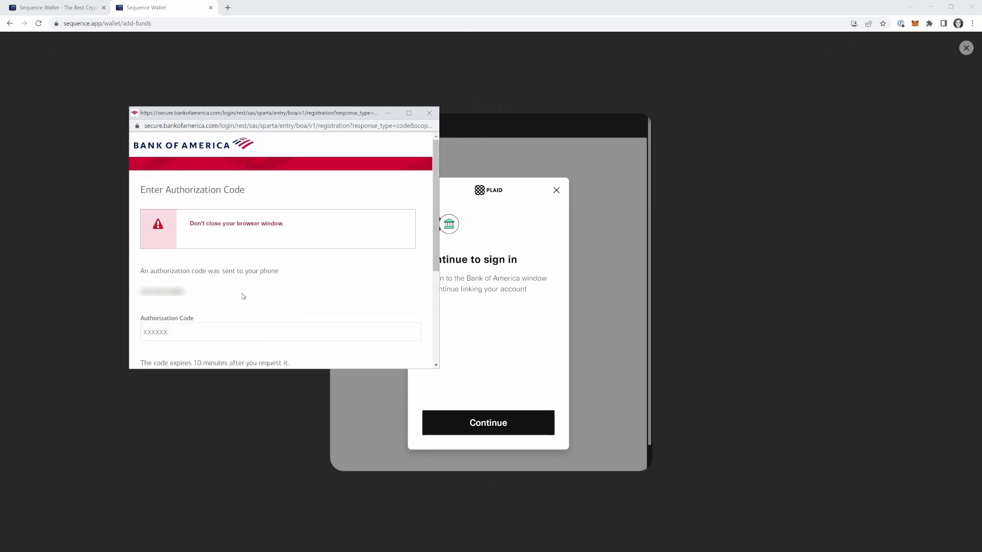
scroll(250, 291, "down", 1)
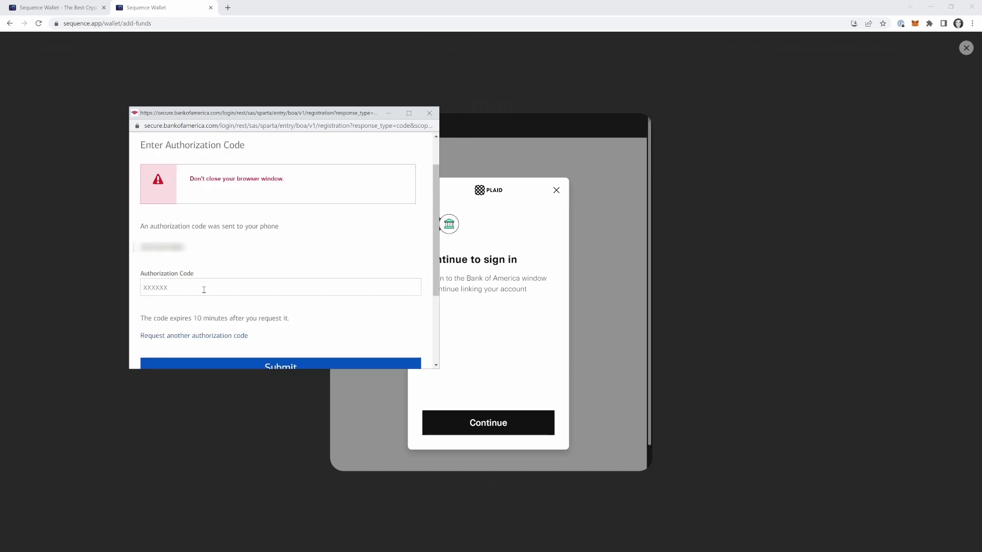
type("123456")
scroll(205, 285, "down", 2)
left_click(222, 284)
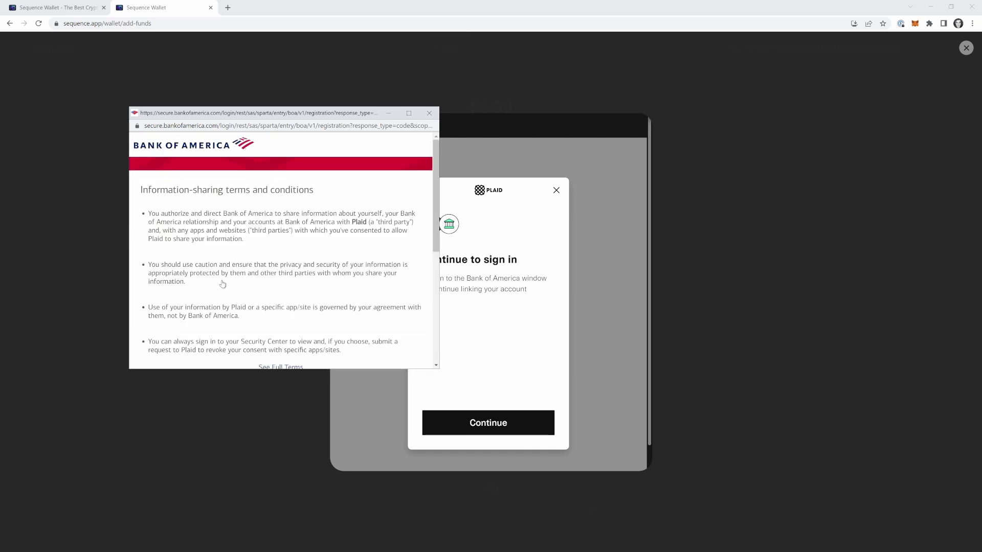
scroll(235, 268, "down", 5)
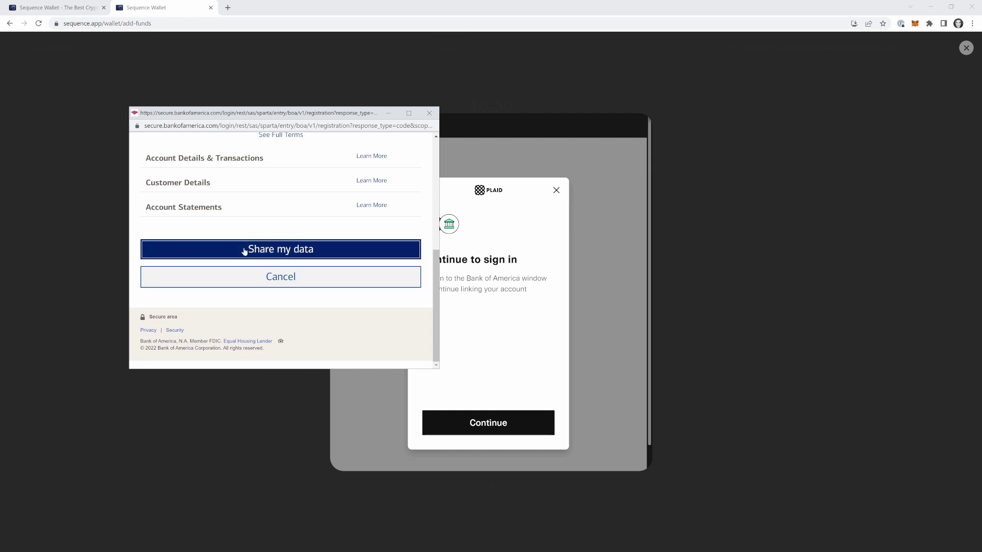
left_click(244, 251)
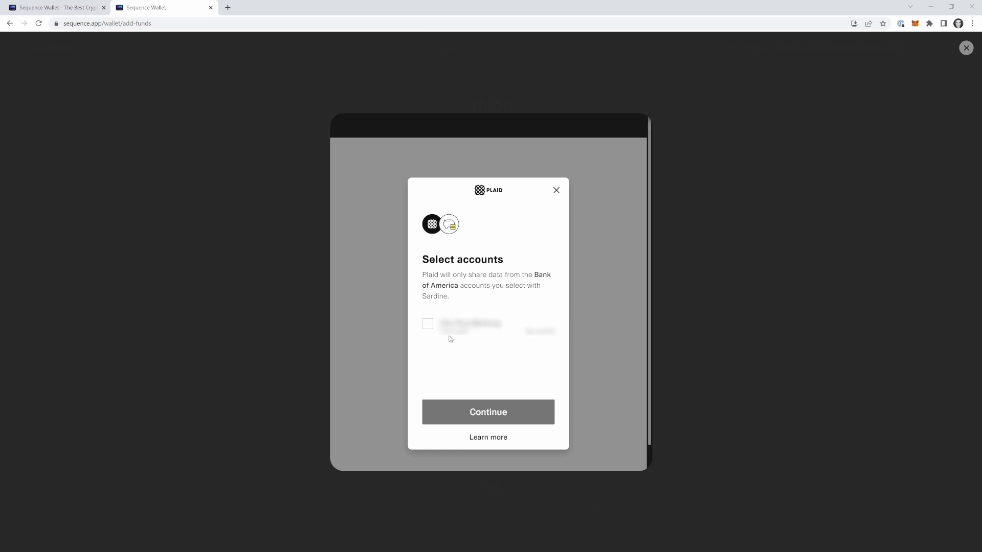
Select the Bank of America account, confirm it, and allow Sardine access for the $50 purchase
left_click(427, 324)
left_click(469, 413)
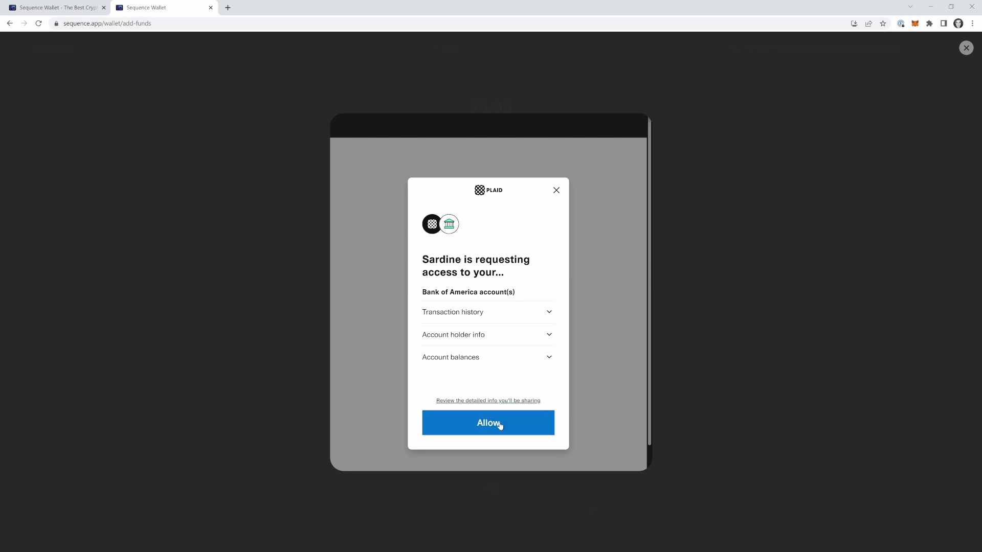
left_click(500, 426)
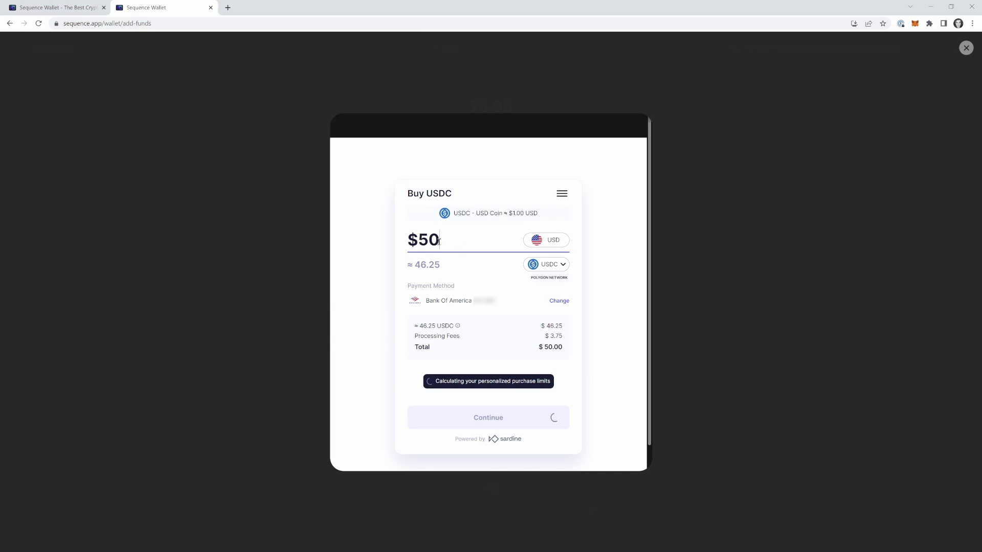
double_click(425, 241)
Verify the $50 amount and Bank of America payment method, then proceed to the order review
left_click(425, 241)
double_click(425, 241)
left_click(425, 241)
mouse_move(440, 241)
left_mouse_down()
mouse_move(413, 243)
mouse_move(445, 243)
left_mouse_up()
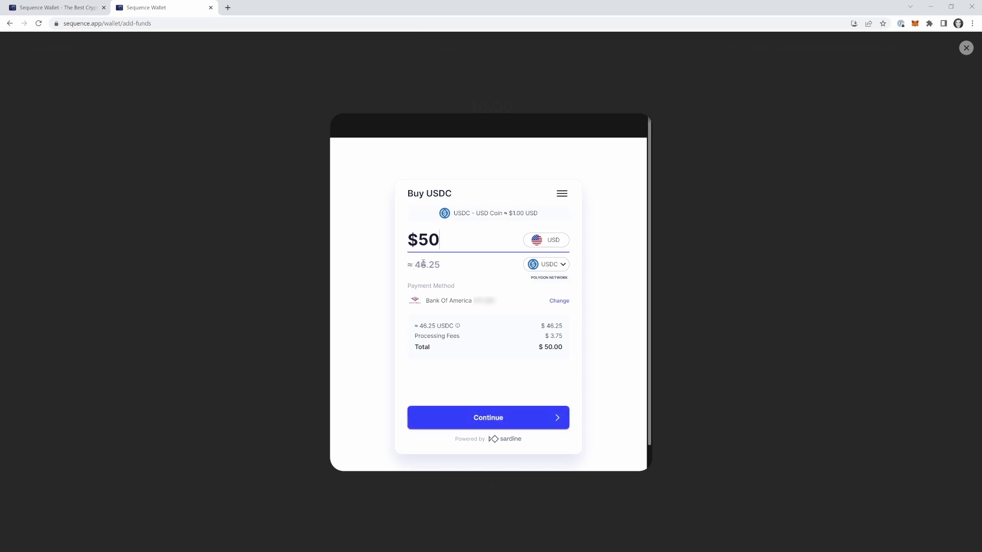
left_click_drag(426, 301, 496, 298)
left_click(495, 299)
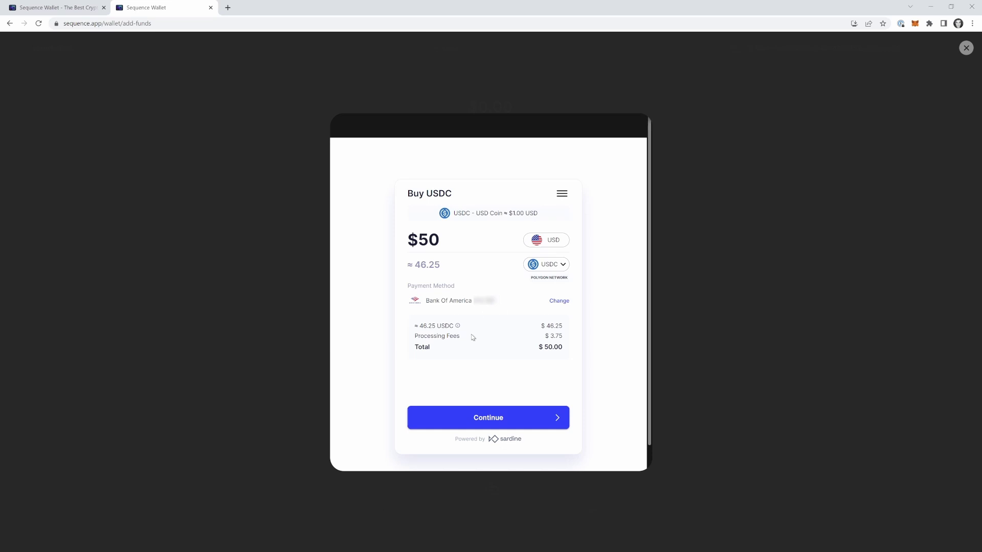
left_click(469, 415)
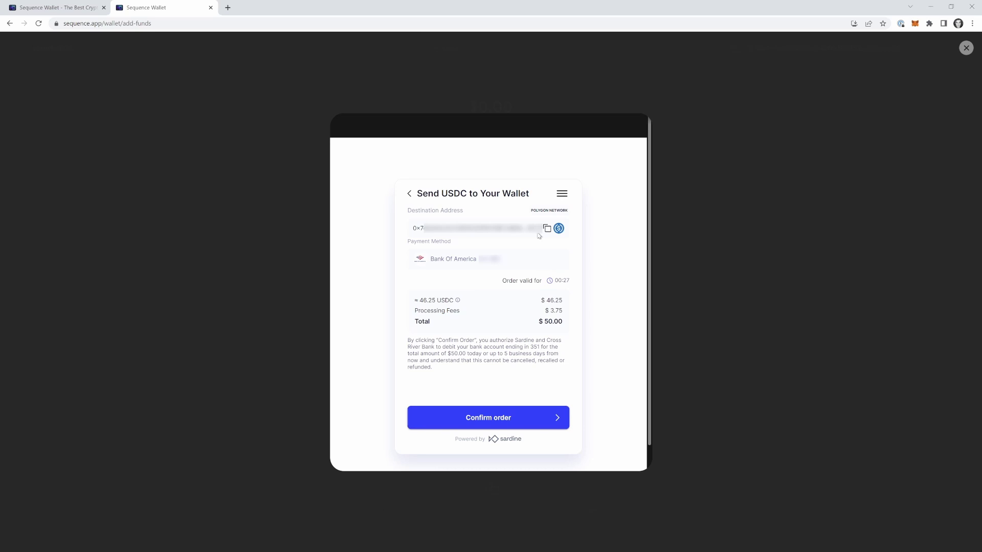
left_click_drag(413, 229, 509, 230)
left_click(509, 231)
left_click(504, 418)
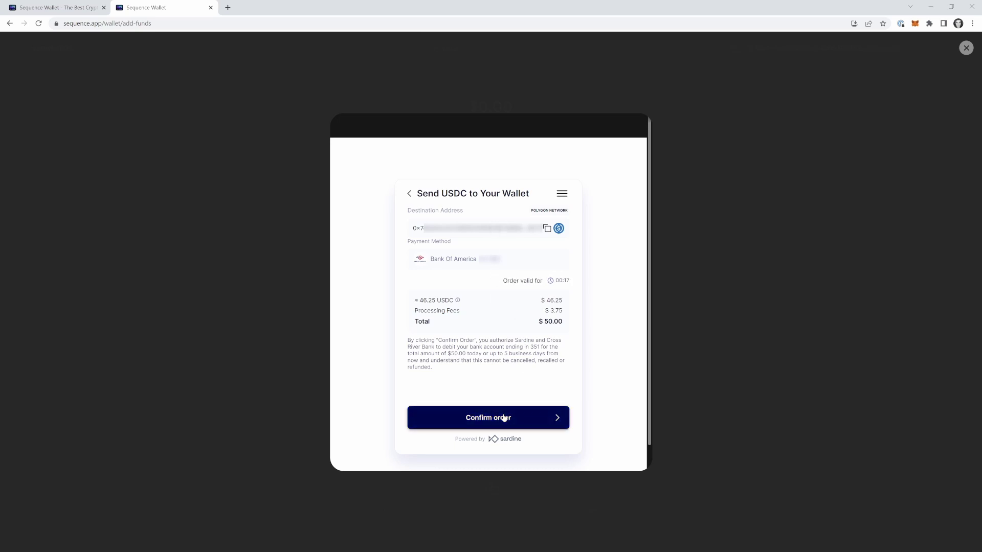
Confirm the $50 order and check that 46.25 USDC was purchased
left_click(536, 418)
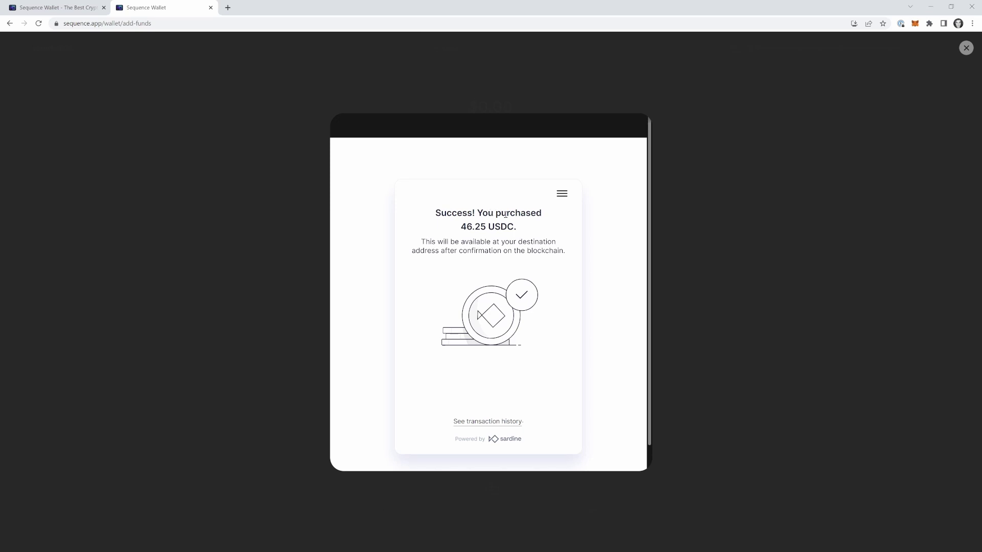
left_click_drag(461, 226, 515, 225)
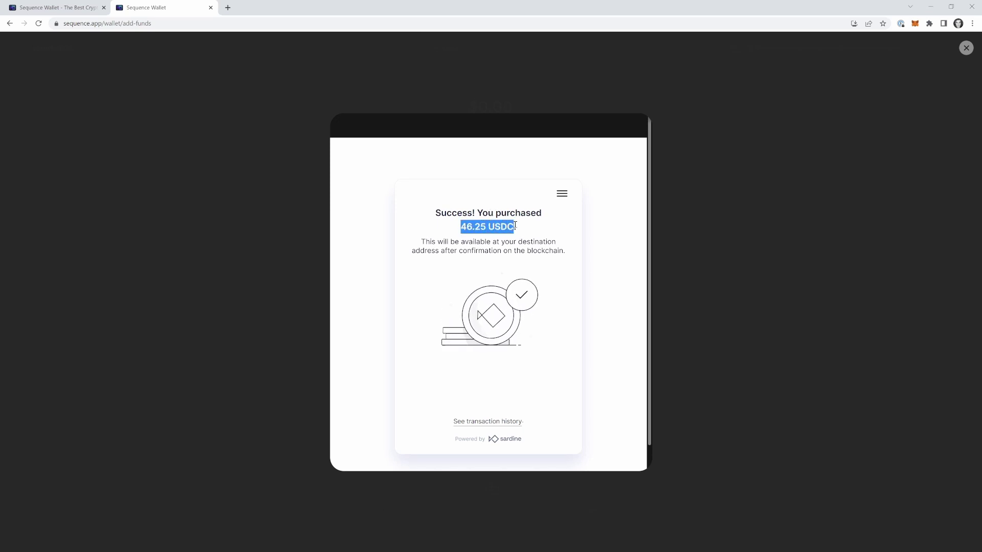
left_click(515, 225)
double_click(503, 227)
left_click(504, 230)
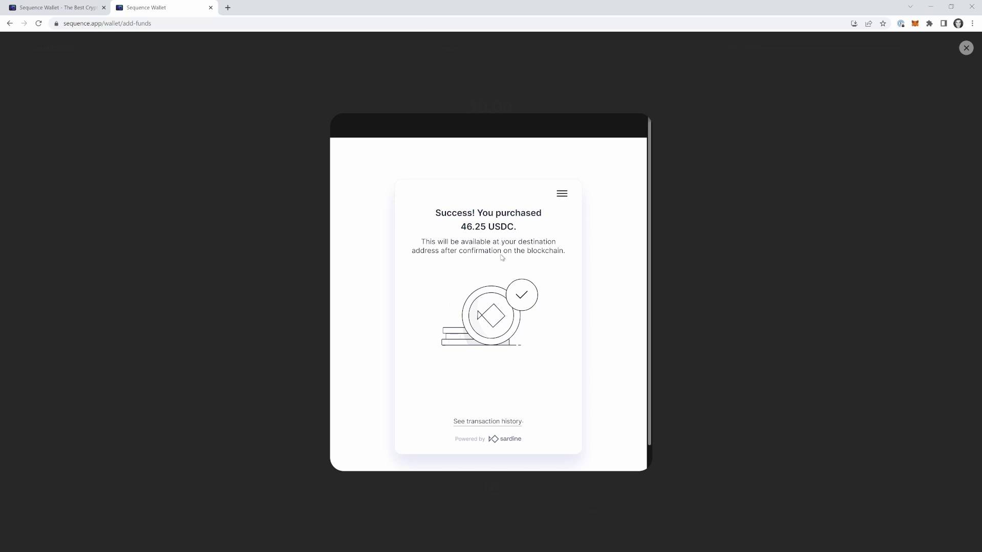
Close the Sardine confirmation and the Add Funds panel to return to the wallet
scroll(506, 255, "down", 1)
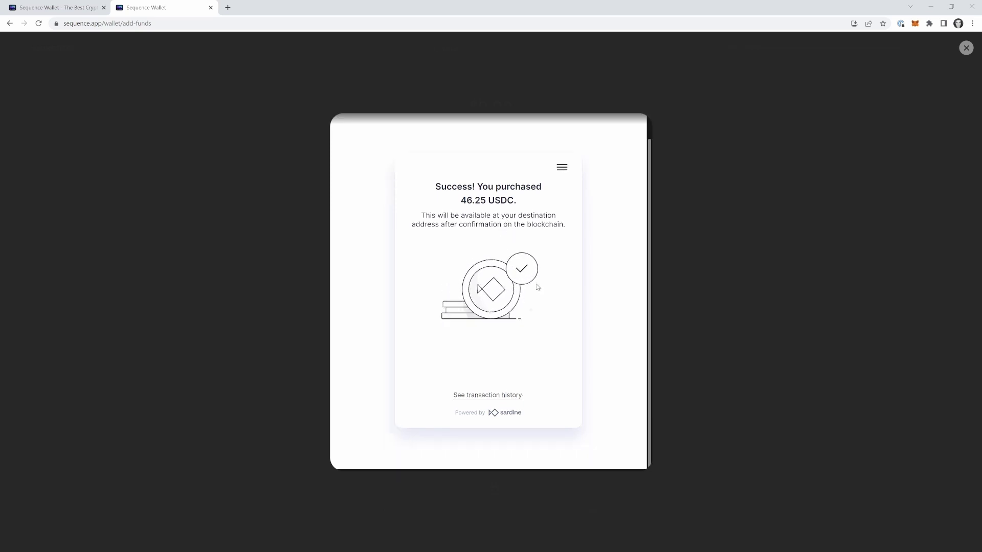
left_click(966, 48)
left_click(966, 47)
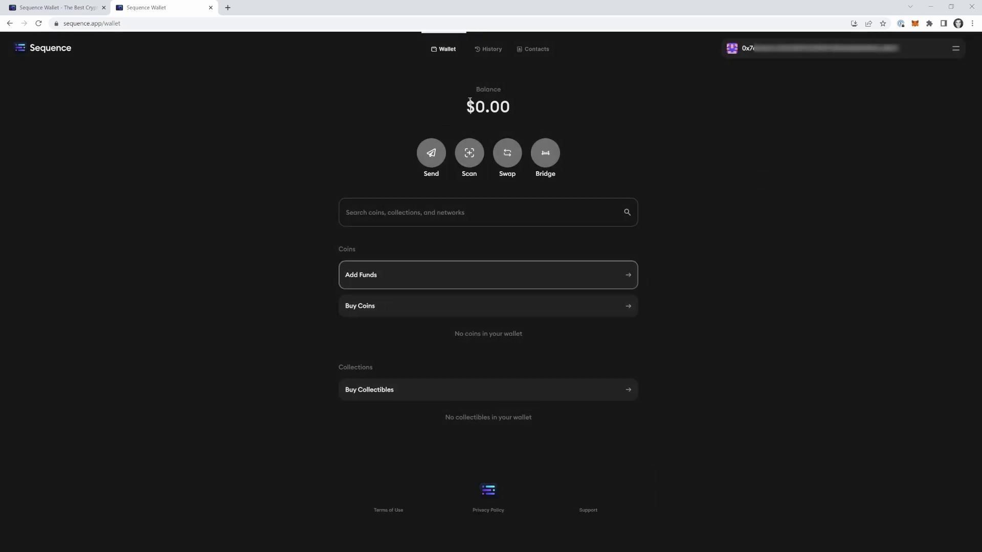
Watch the wallet balance refresh from $0.00 to about $46.19, then begin a Send
left_click_drag(468, 106, 532, 97)
left_click(523, 106)
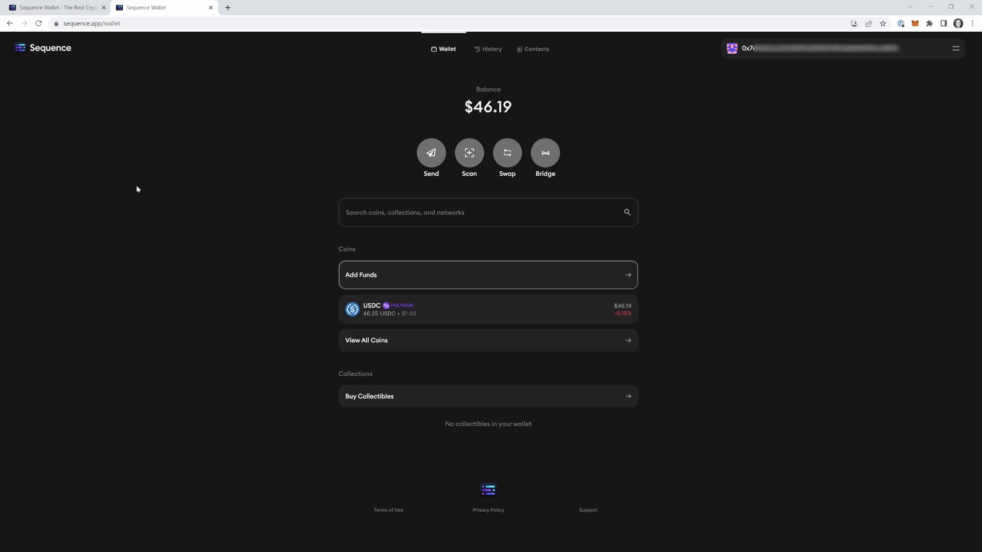
left_click_drag(473, 107, 514, 106)
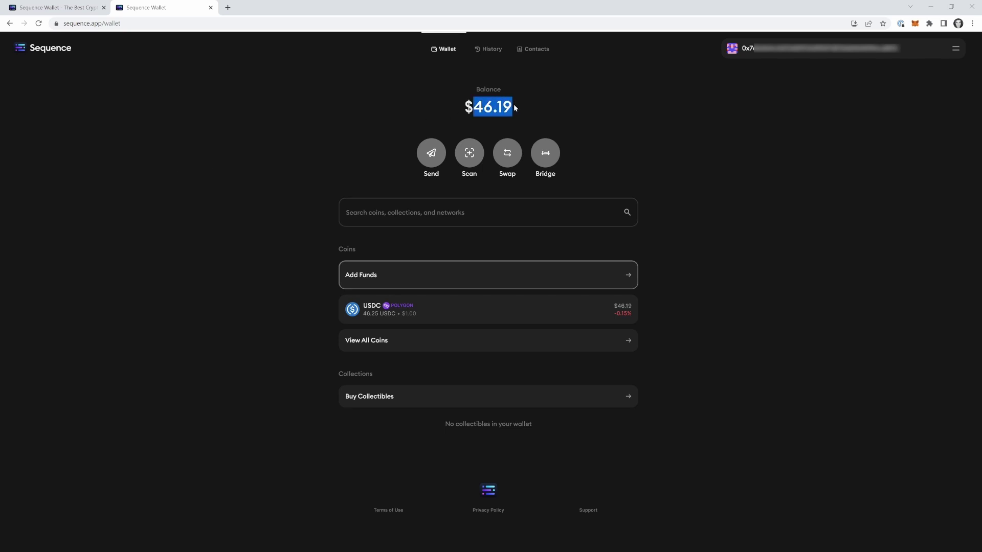
left_click(507, 107)
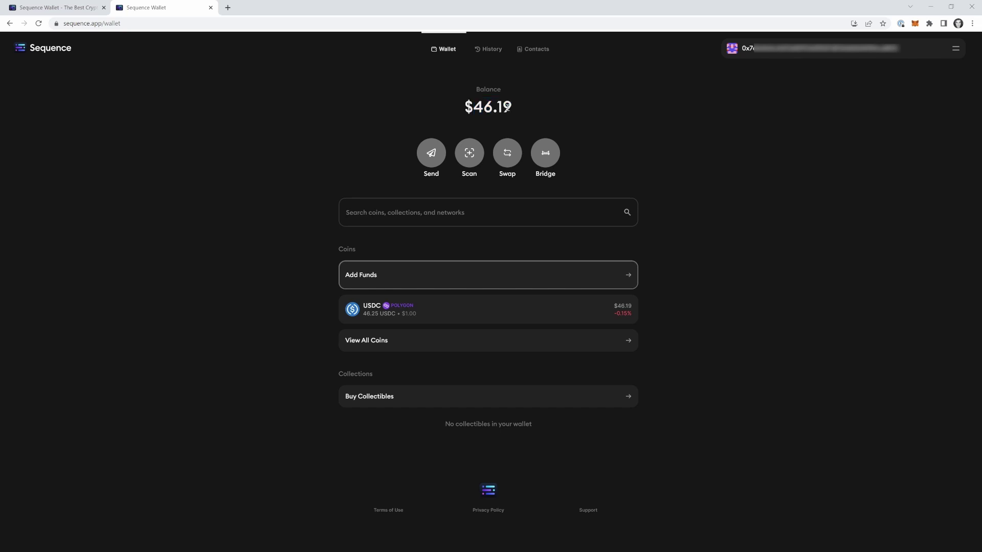
left_click_drag(475, 108, 509, 108)
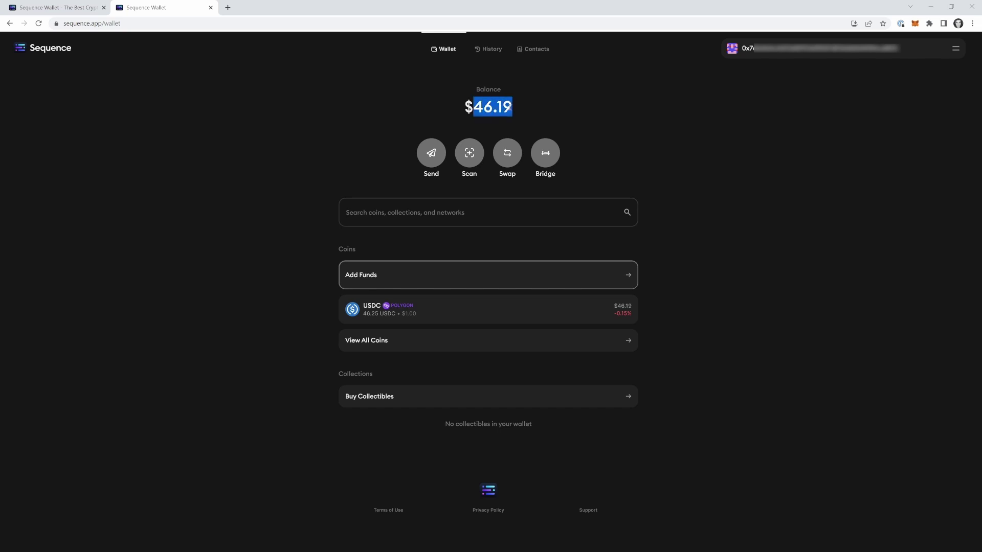
left_click(517, 108)
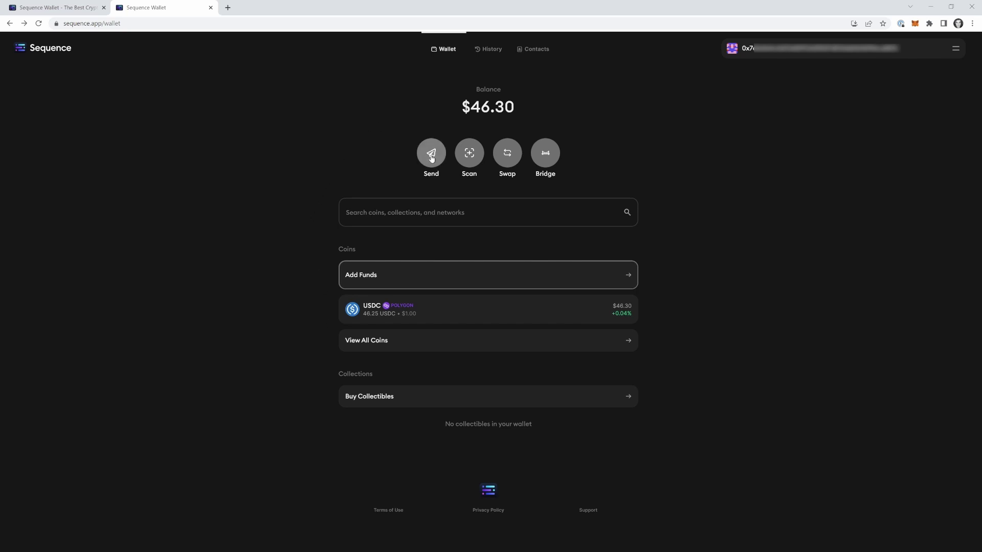
left_click(432, 158)
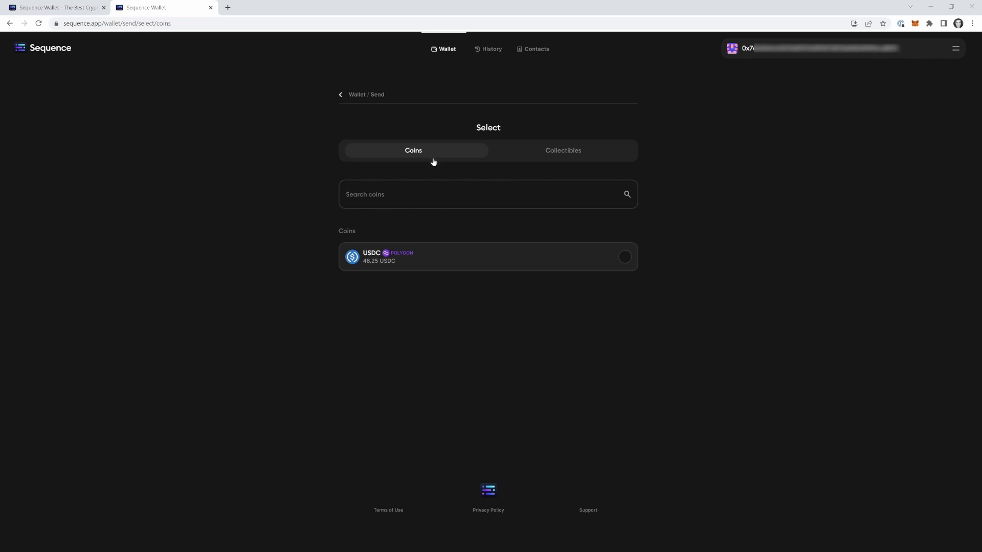
Start sending 5 USDC, then back out of the send form to the wallet overview
left_click(624, 262)
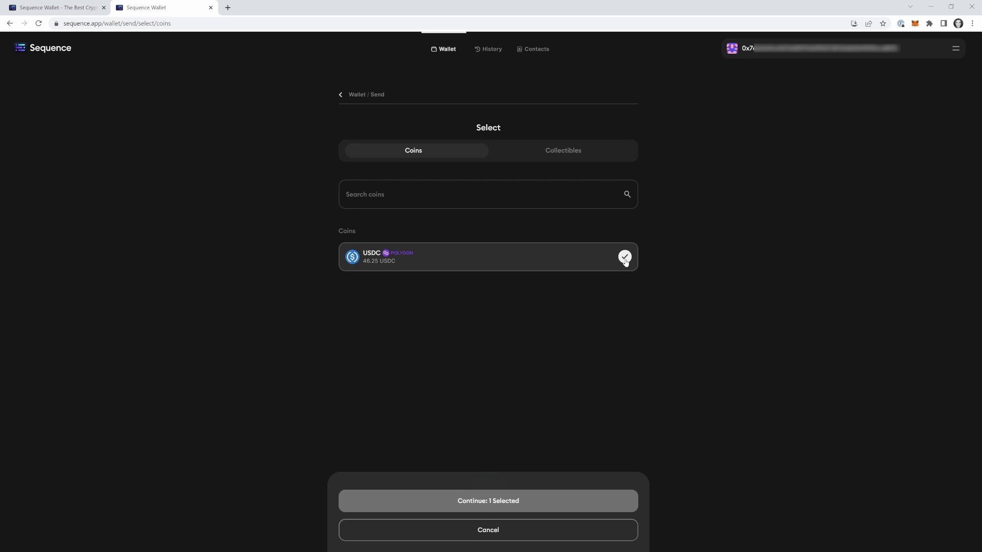
left_click(506, 500)
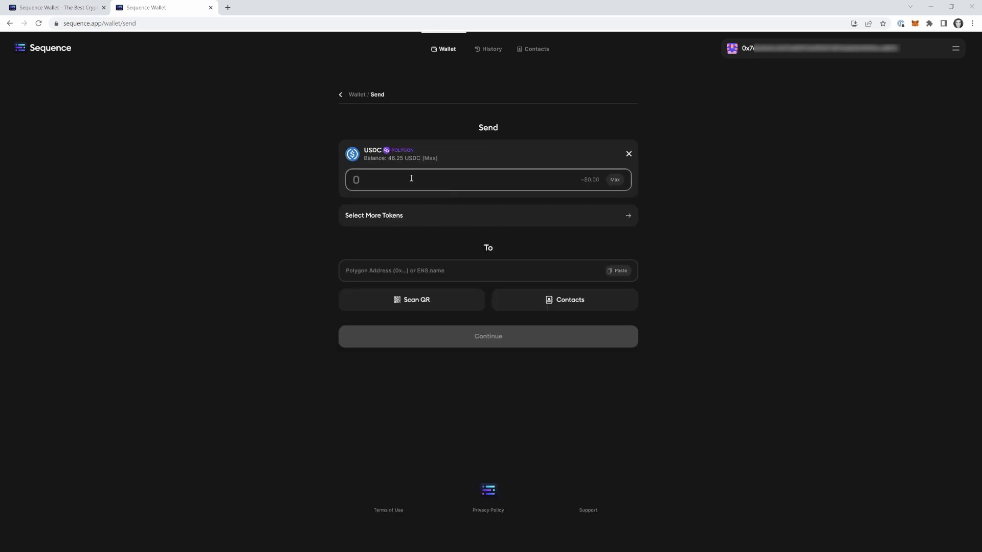
type("5")
left_click(393, 272)
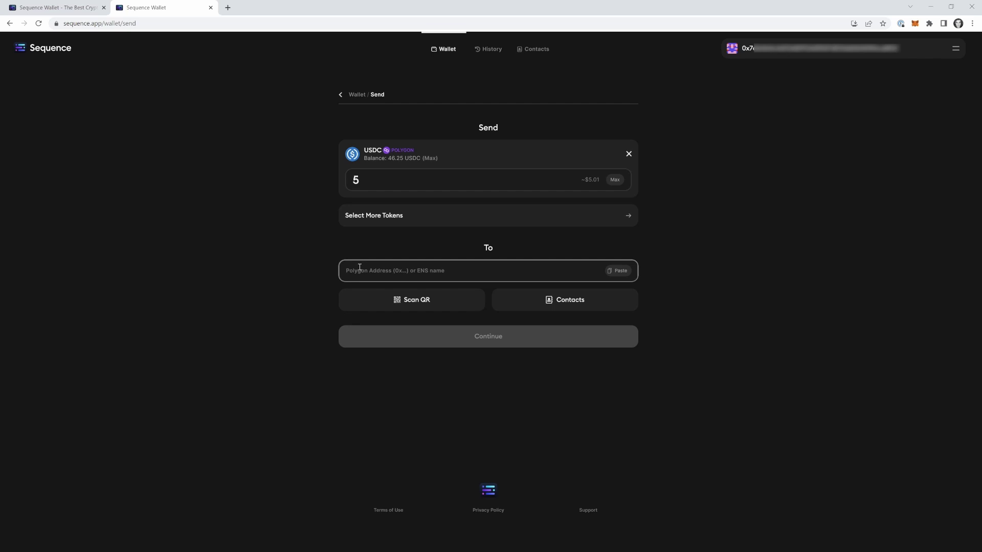
left_click(342, 94)
left_click(342, 95)
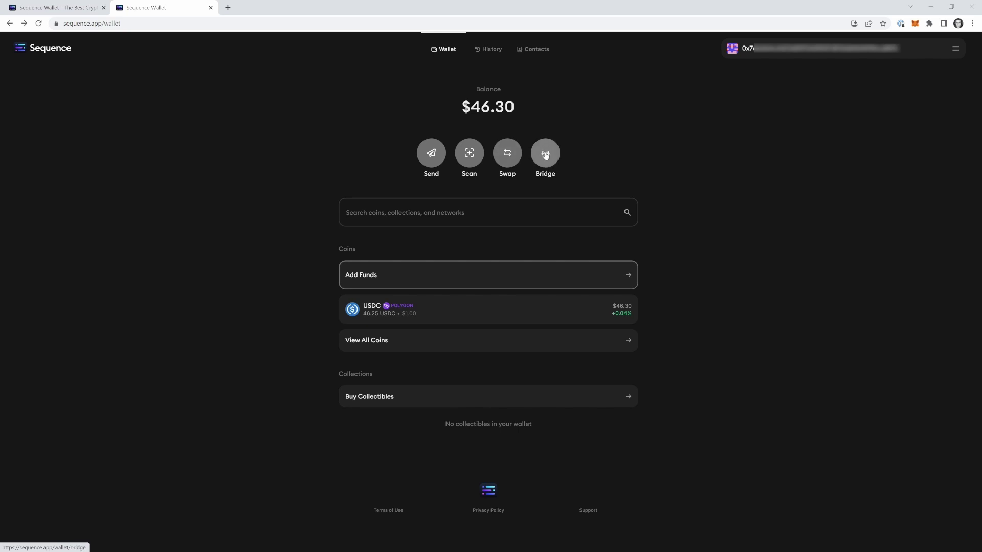
Pick USDC as the coin to swap from
left_click(504, 158)
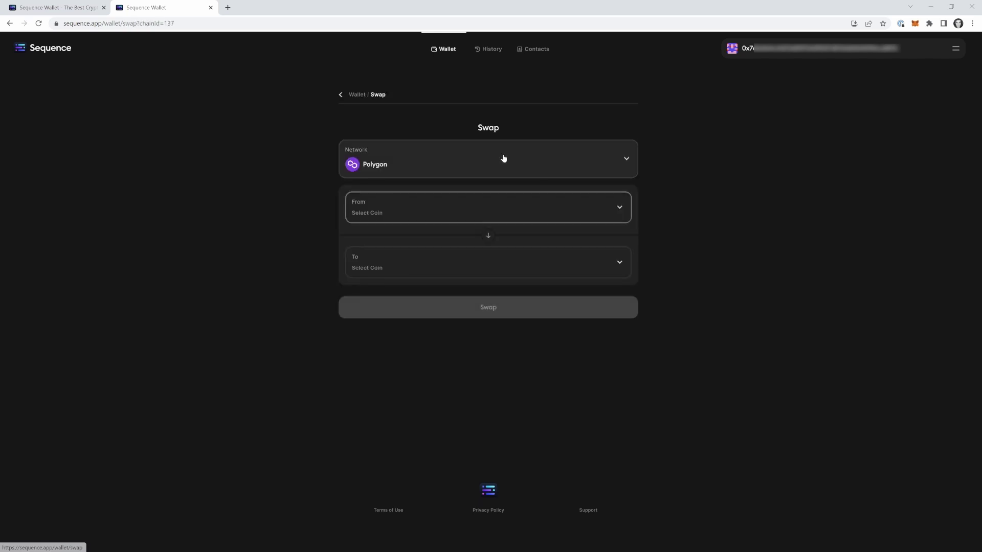
left_click(494, 222)
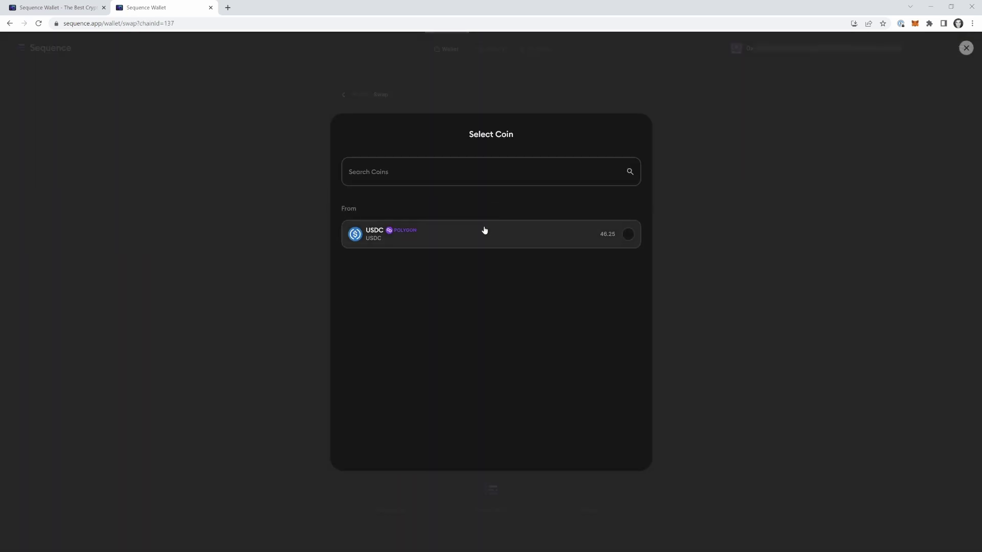
left_click(481, 234)
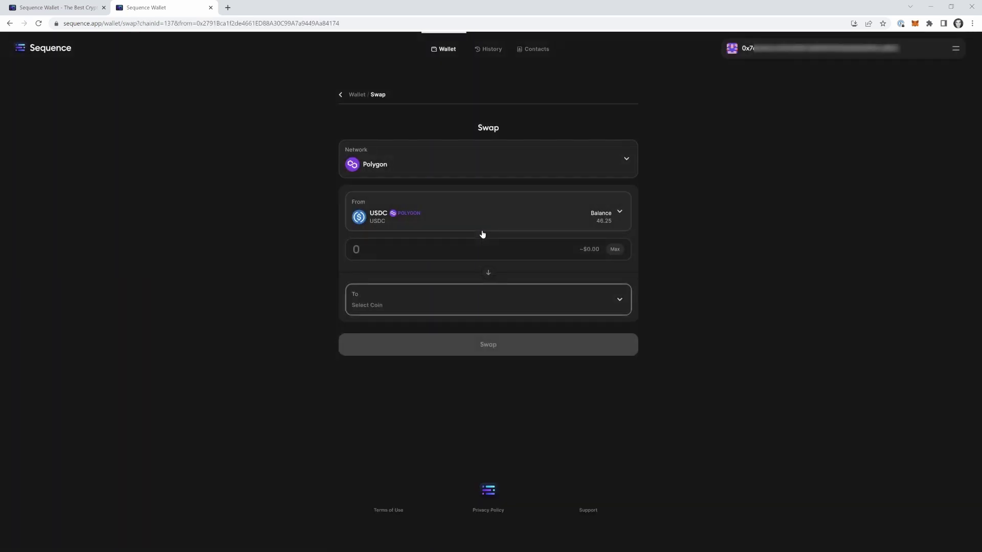
Search the target coin list for 'guard' and select GUARD (Guardian)
left_click(467, 306)
scroll(459, 289, "down", 12)
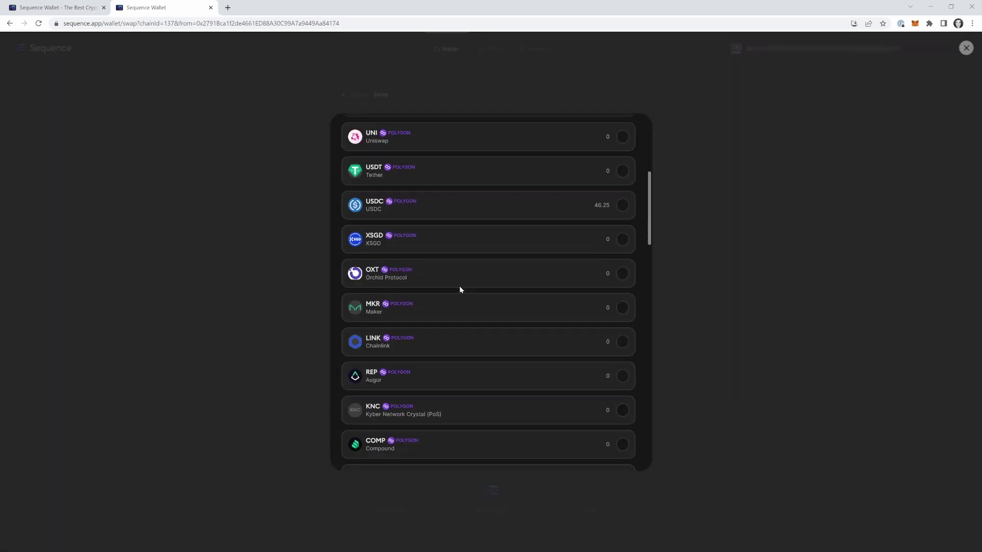
scroll(460, 289, "down", 9)
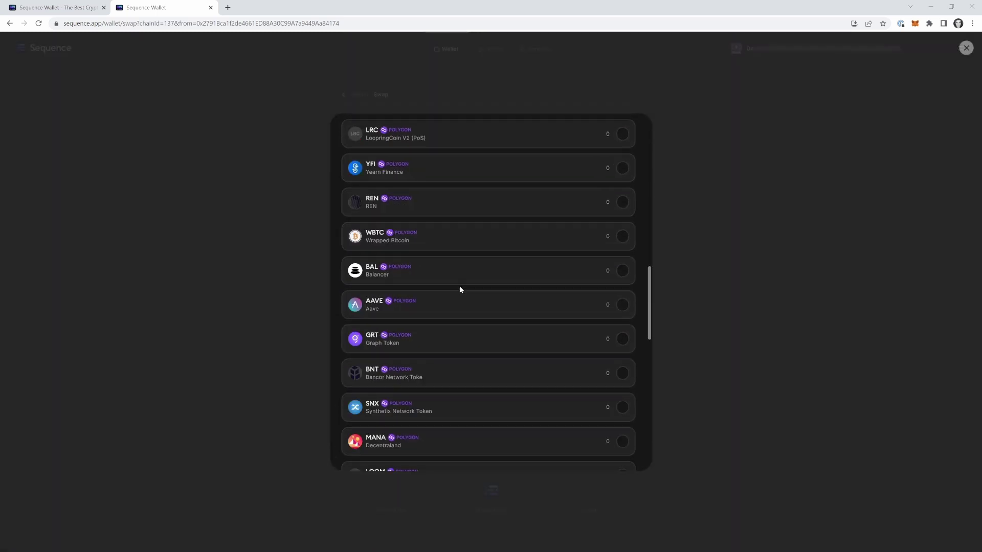
scroll(460, 291, "up", 10)
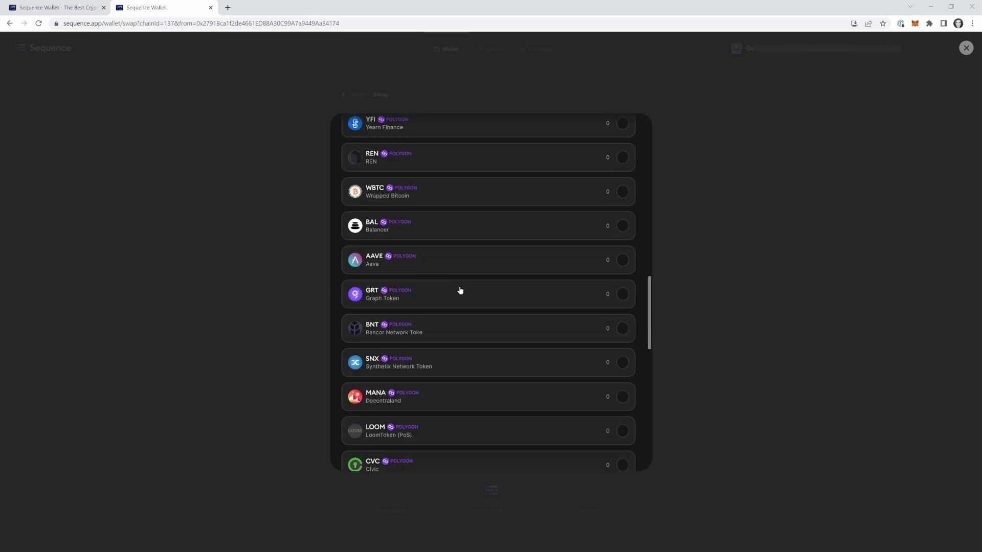
scroll(460, 291, "up", 4)
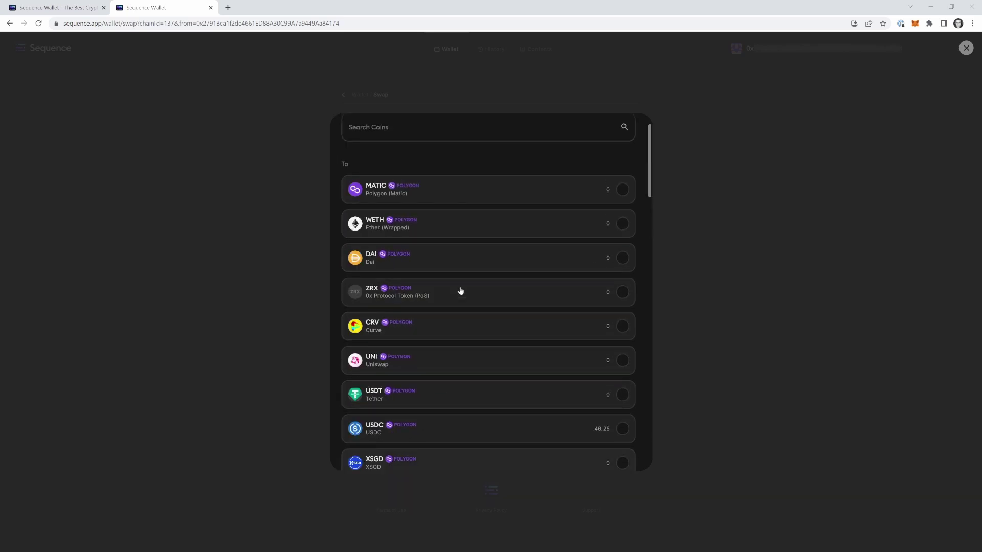
type("bitcoin")
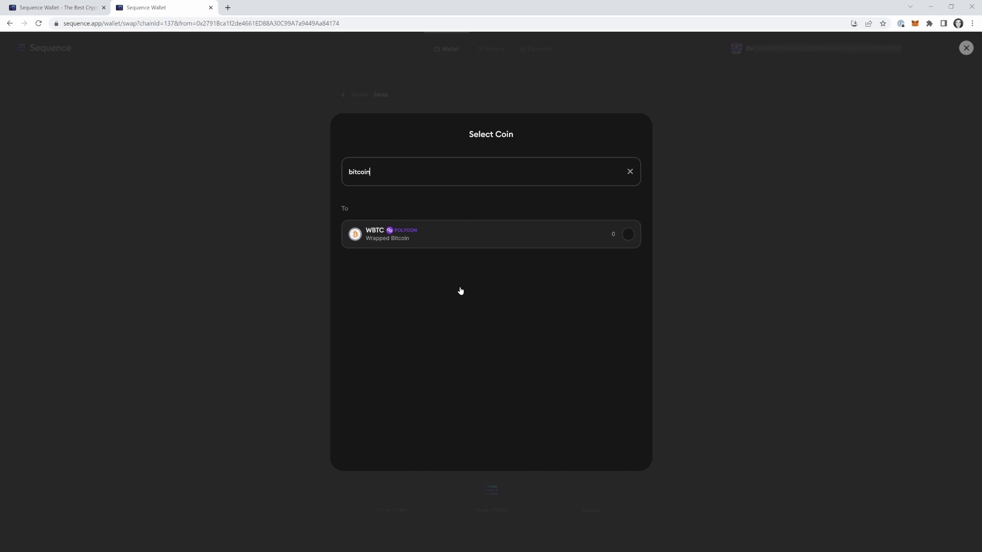
key("ctrl+a")
type("ethe")
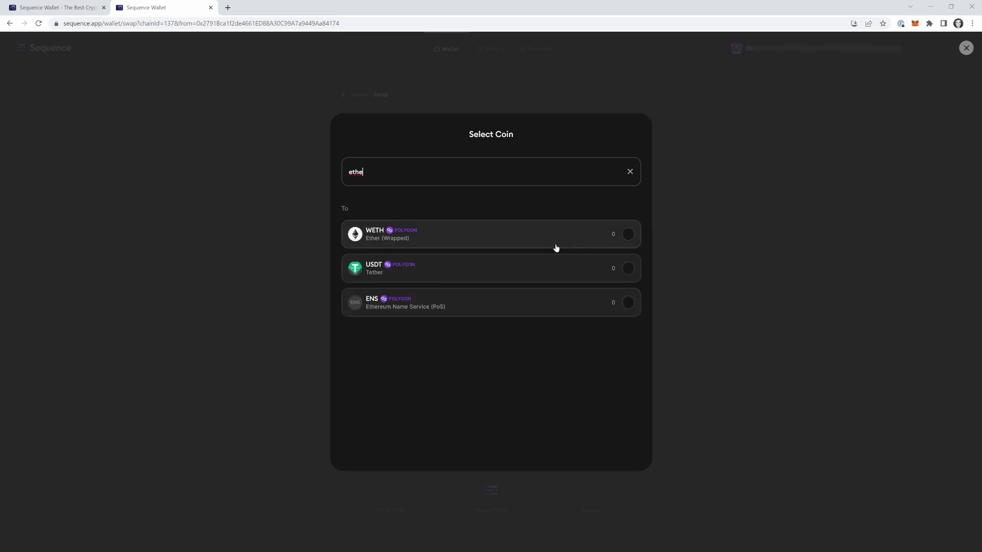
key("ctrl+a")
type("guard")
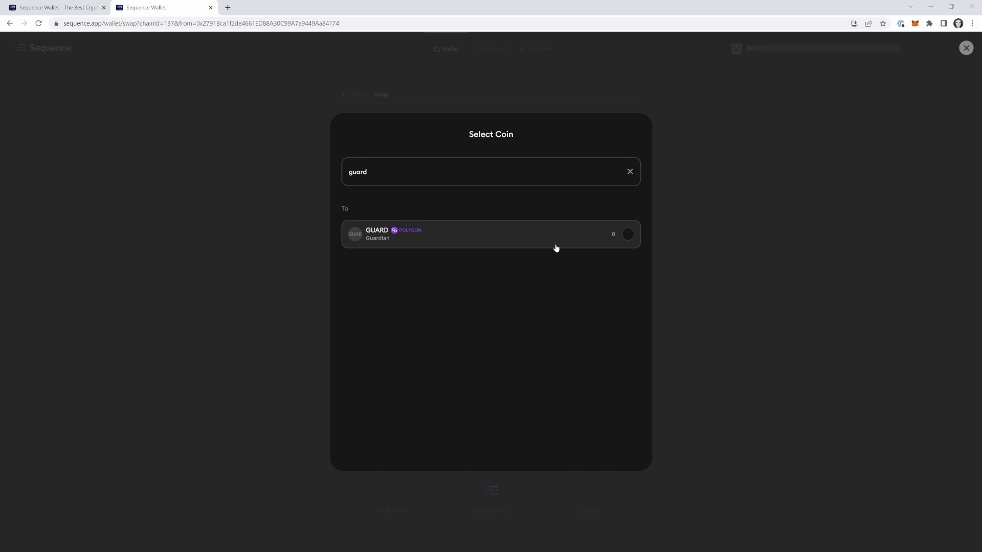
left_click(556, 246)
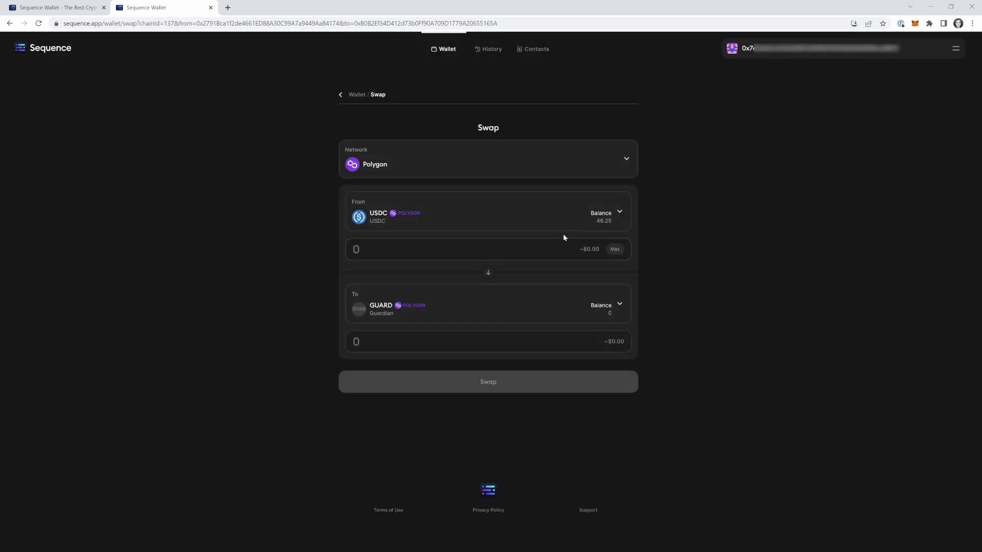
left_click(366, 248)
Try swap amounts 1, 10 and Max, then settle on 5 USDC for about 16.66 GUARD
type("5")
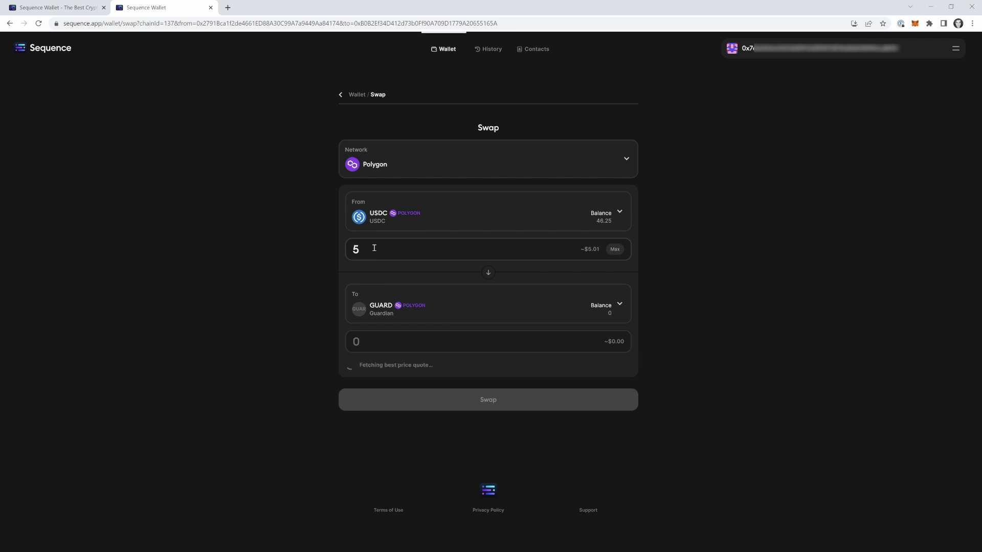
key("BackSpace")
type("1")
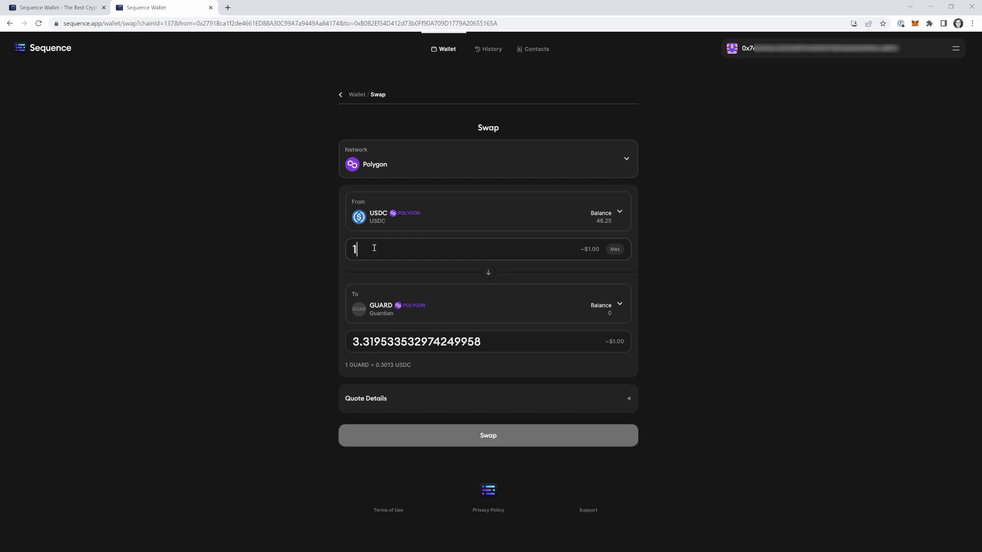
double_click(374, 248)
type("10")
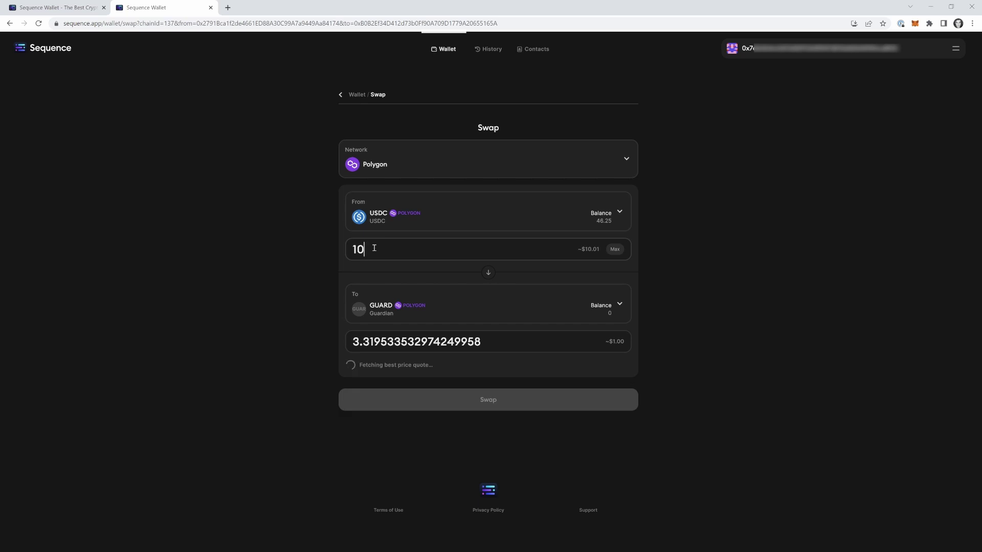
double_click(374, 248)
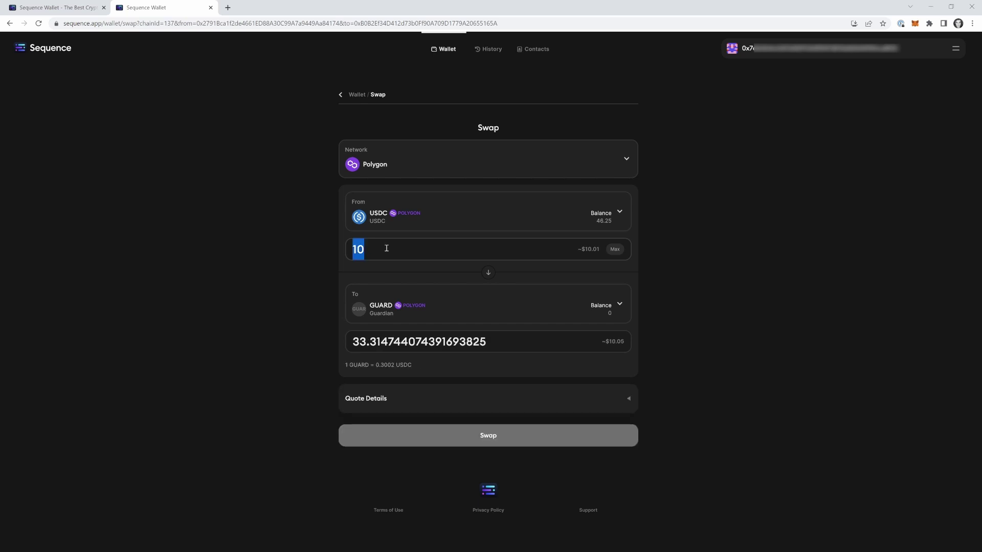
type("5")
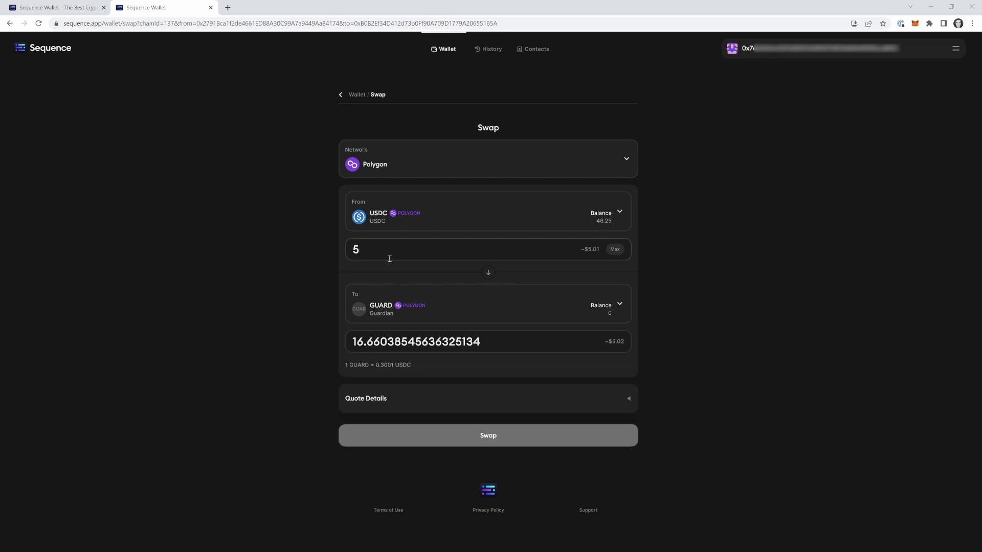
left_click(616, 250)
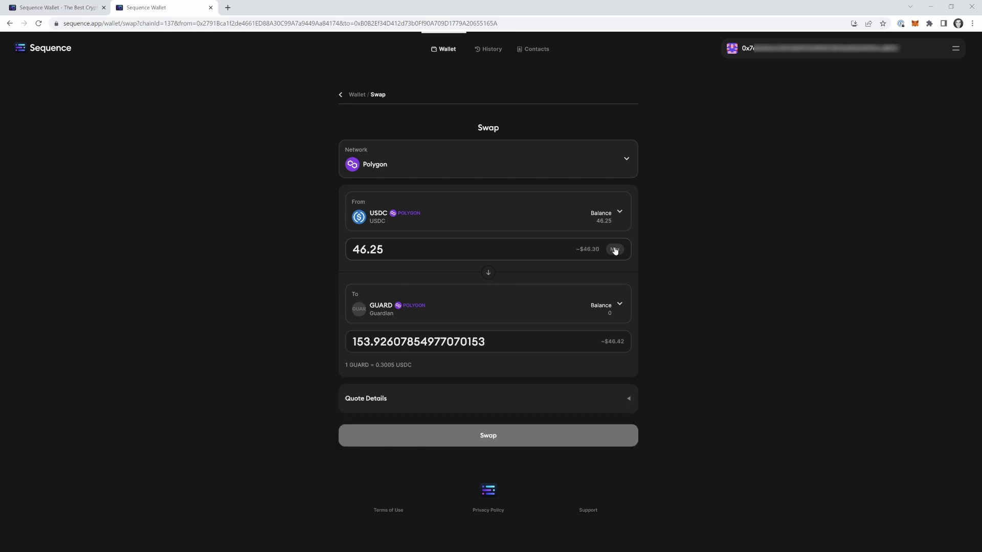
key("ctrl+a")
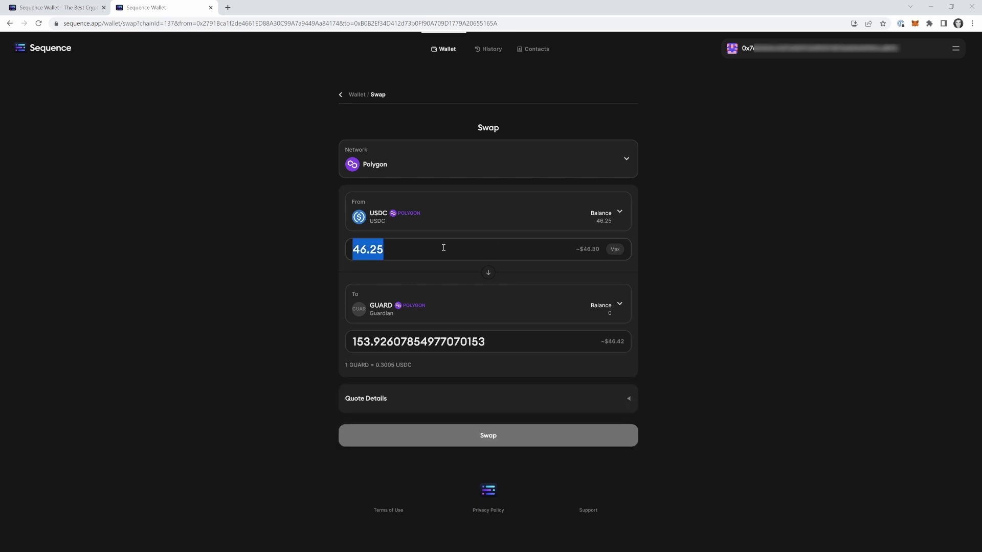
type("5")
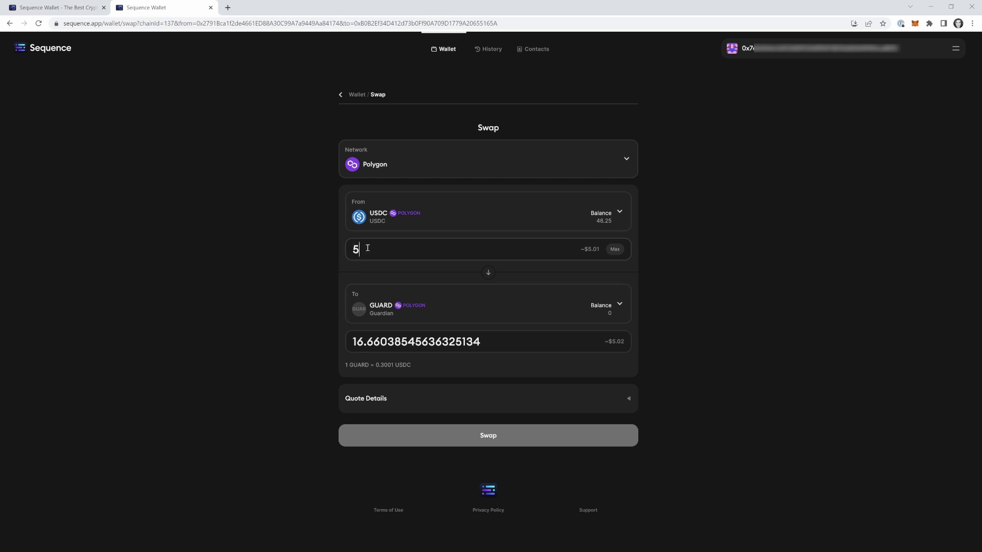
Review the Approve and Swap steps, then sign and confirm the 5 USDC to GUARD swap
left_click(460, 438)
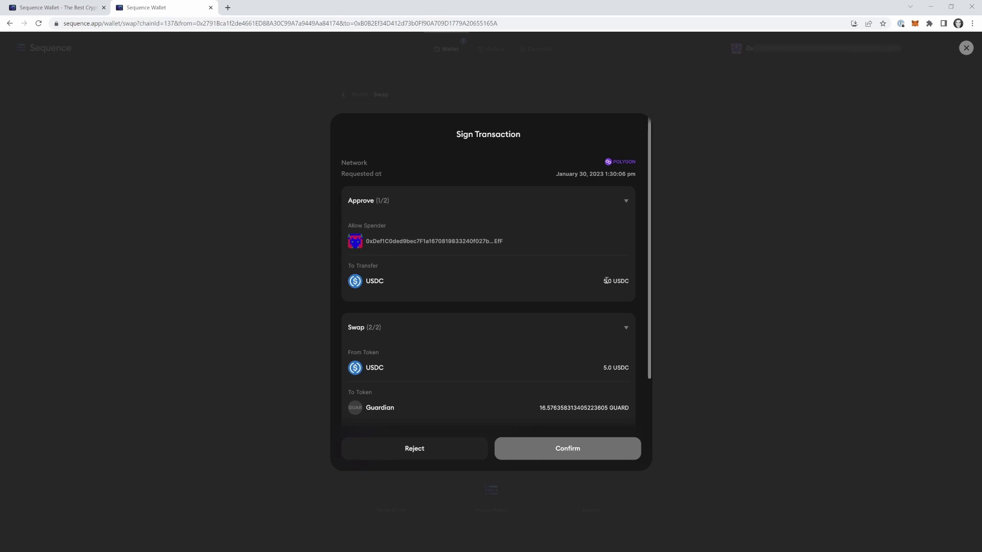
scroll(608, 284, "down", 1)
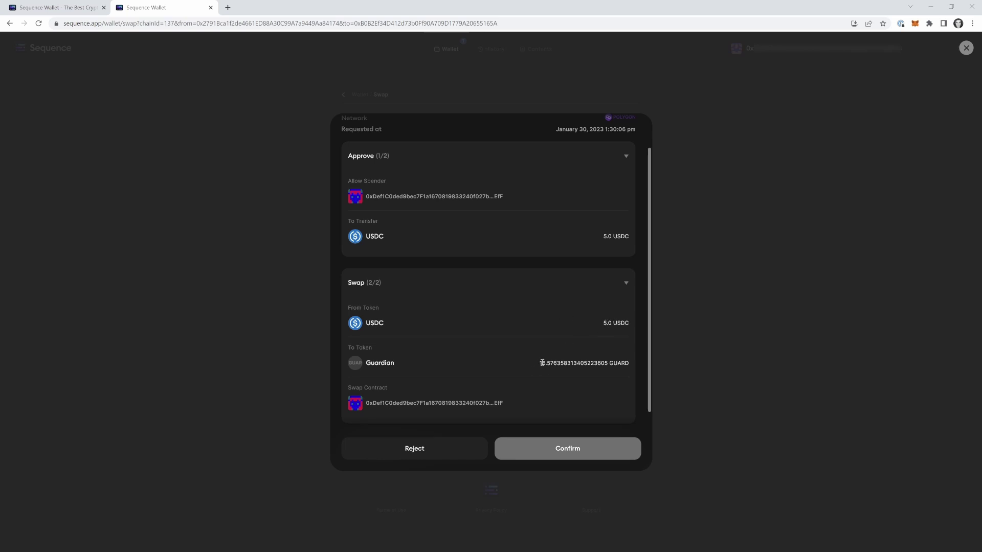
scroll(576, 263, "up", 2)
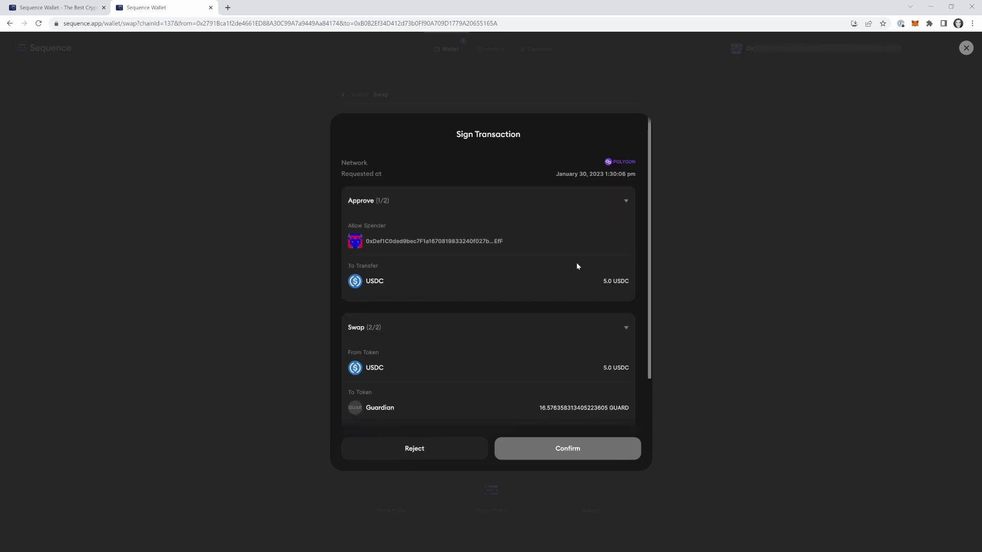
scroll(587, 292, "down", 4)
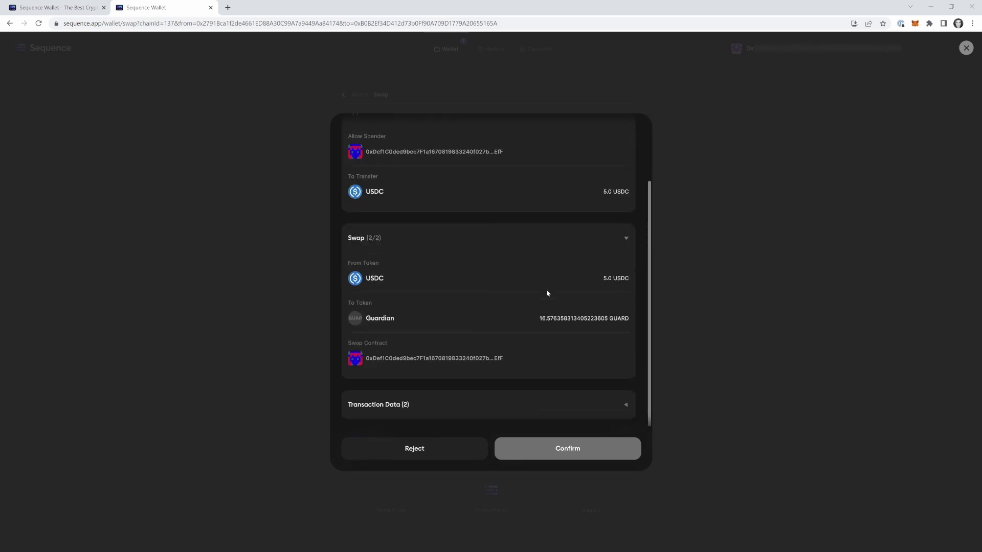
left_click(563, 449)
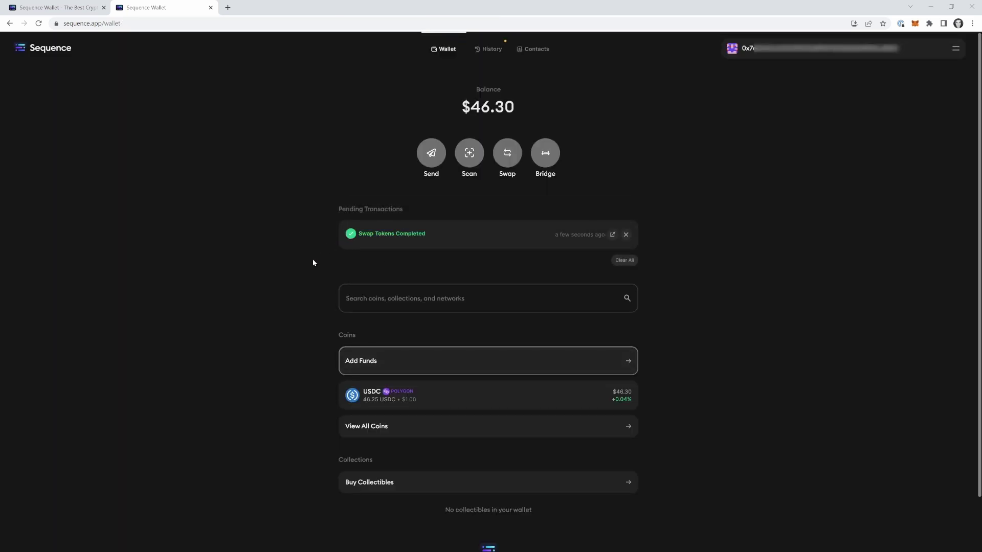
Scroll the wallet overview and check the balance alongside the new 16.64 GUARD holding
scroll(301, 270, "down", 2)
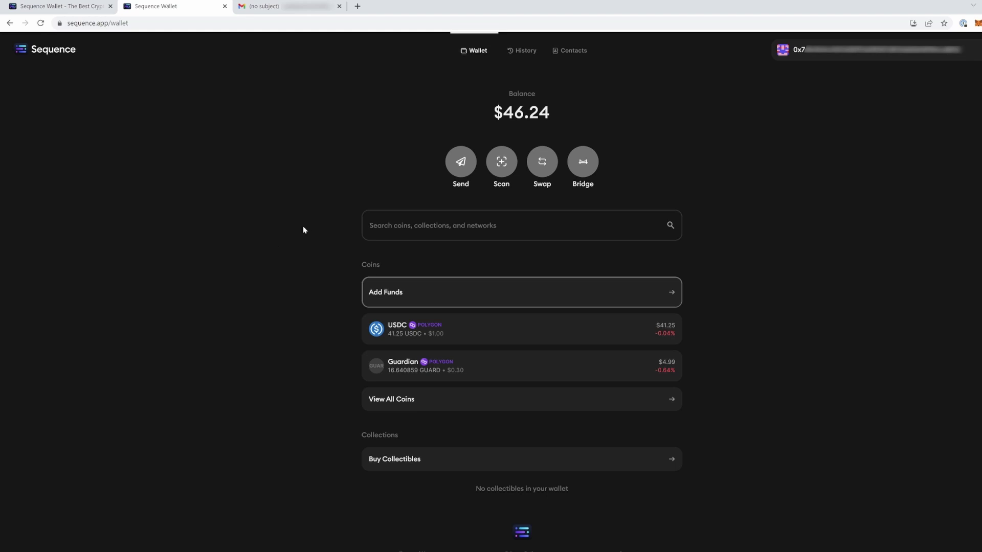
left_click_drag(502, 112, 556, 112)
left_click(562, 113)
left_click(416, 296)
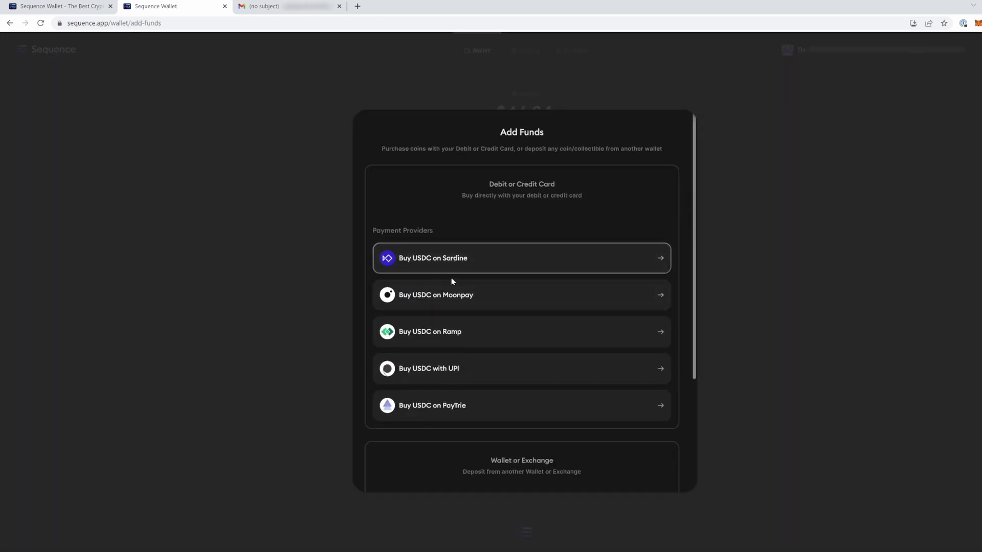
left_click(269, 275)
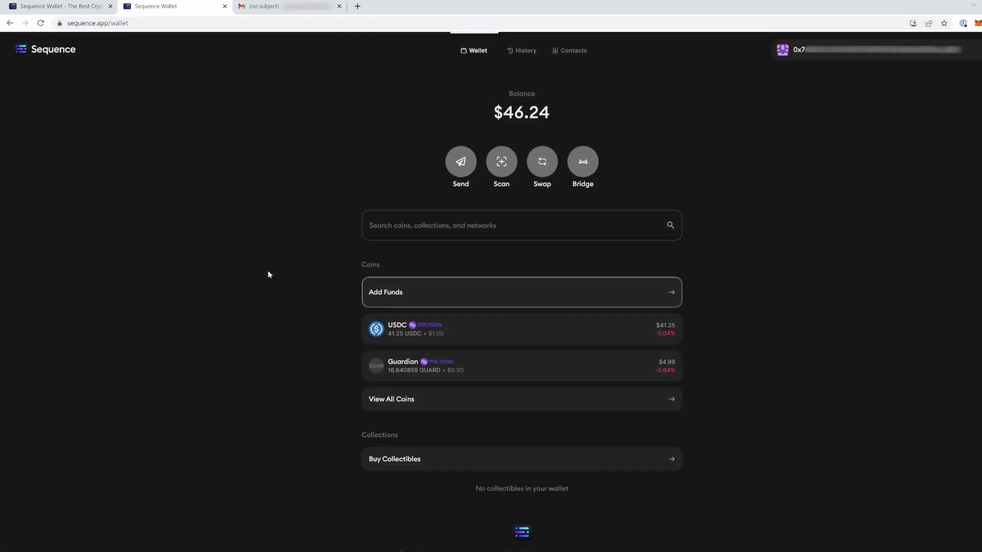
left_click_drag(500, 118, 603, 107)
left_click(542, 162)
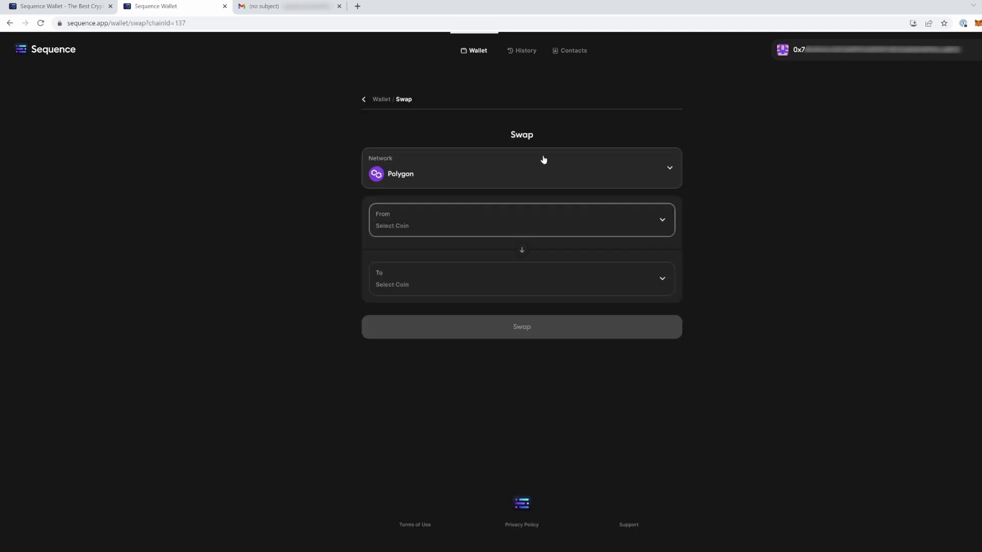
left_click(468, 232)
left_click(460, 244)
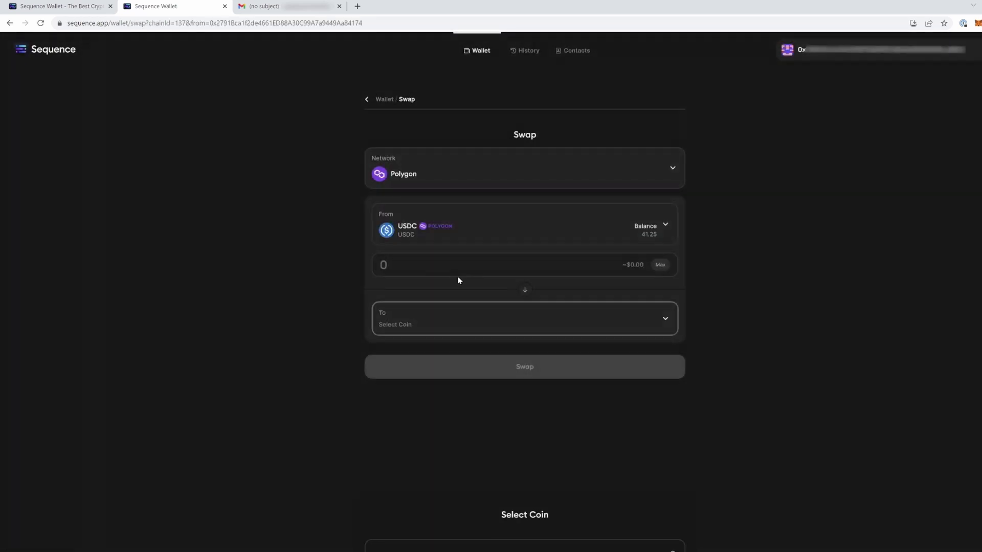
left_click(450, 323)
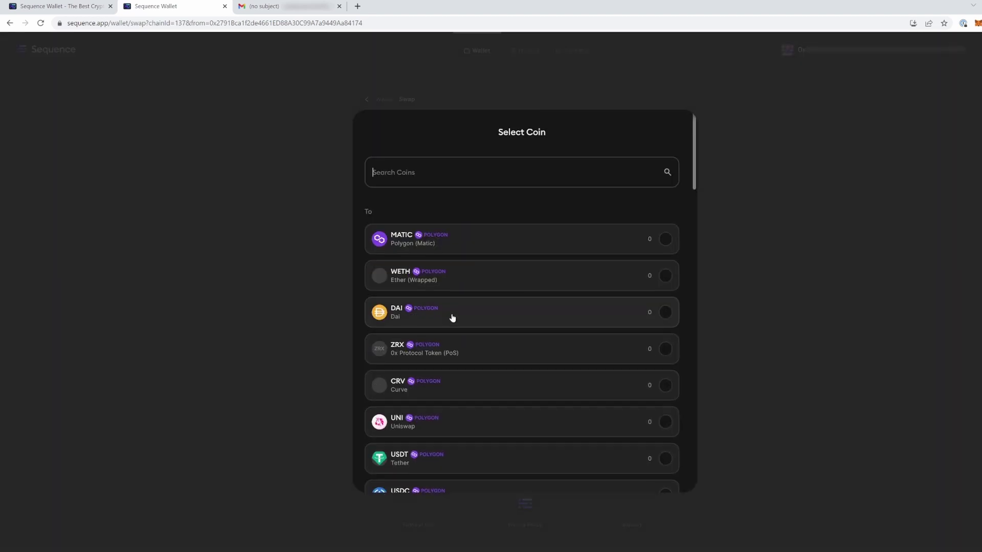
type("guard")
left_click(485, 250)
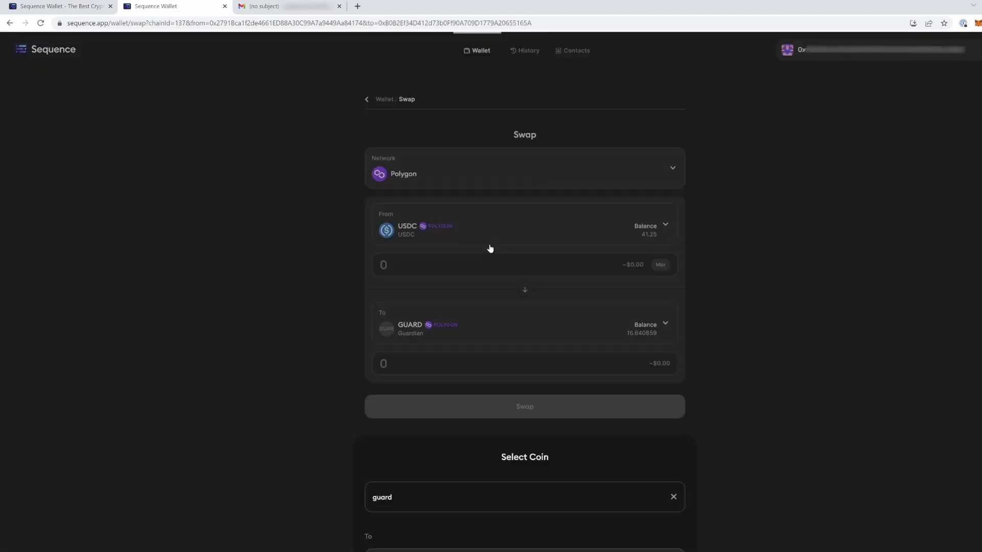
left_click(363, 99)
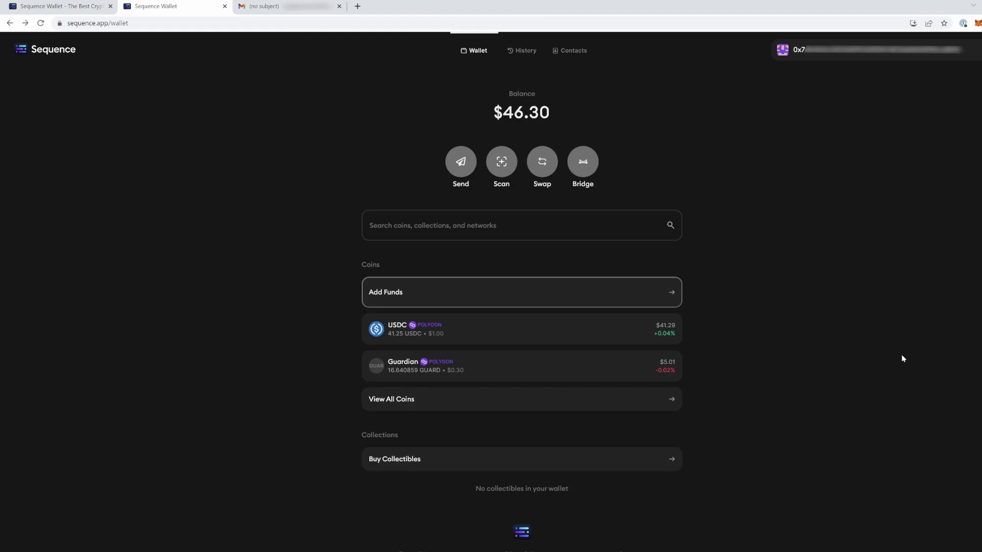